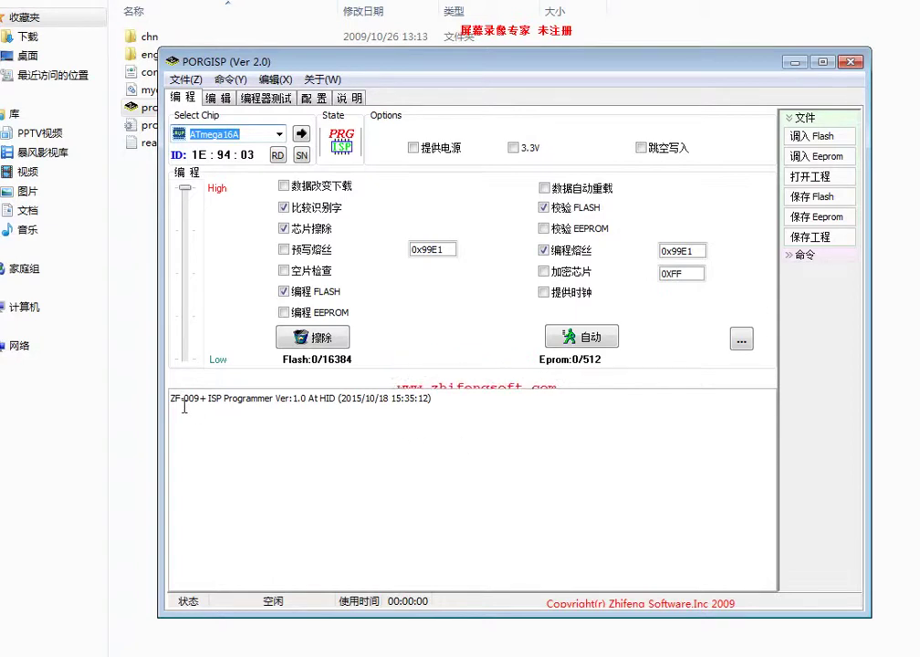
pyautogui.moveTo(172, 403); pyautogui.dragTo(422, 406)
pyautogui.click(451, 418)
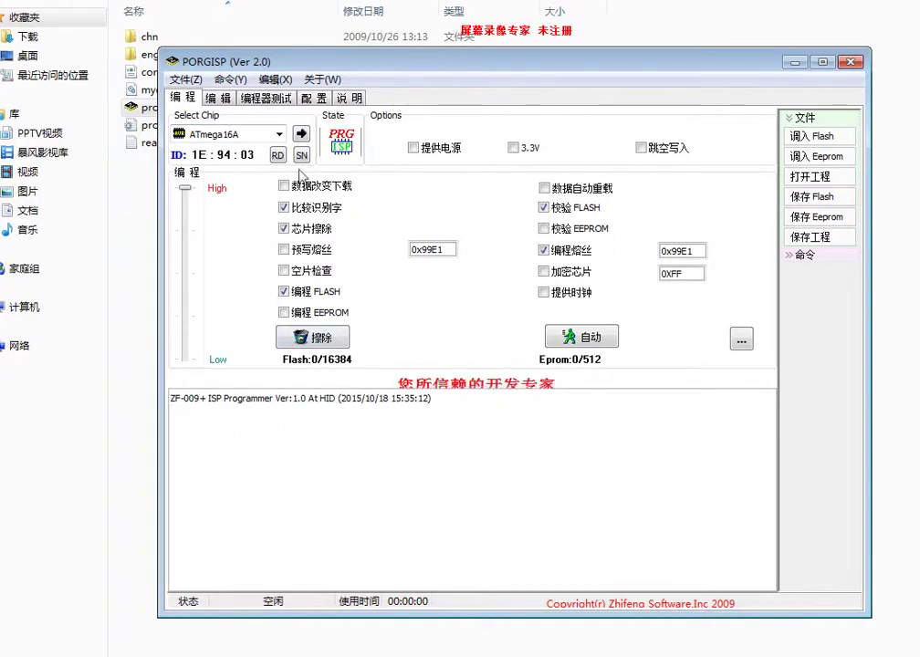
# Select ATmega128A as the target chip and turn off fuse programming (编程熔丝).
pyautogui.click(279, 134)
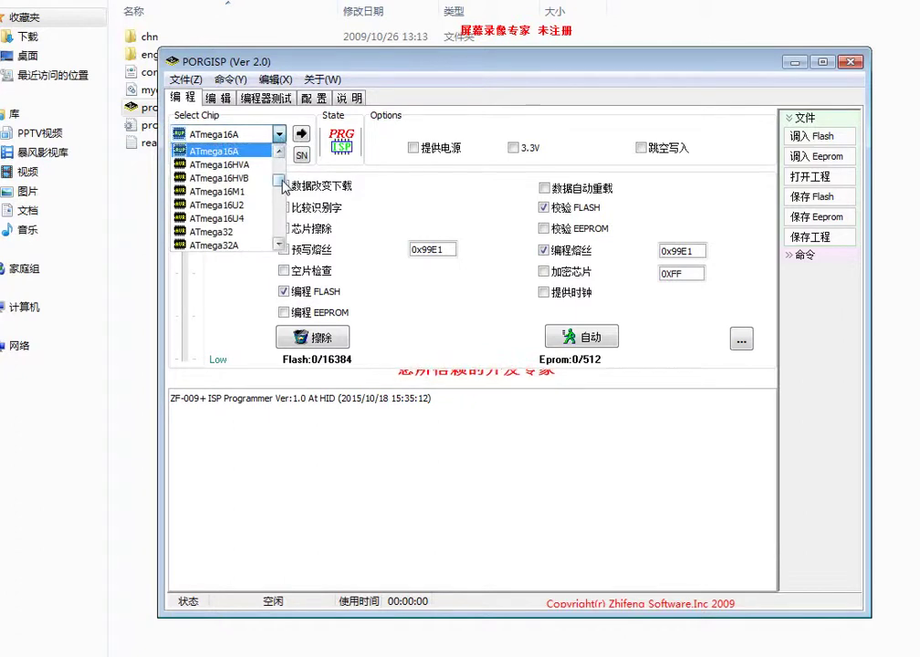
pyautogui.scroll(3, 283, 183)
pyautogui.scroll(3, 281, 182)
pyautogui.scroll(-5, 285, 184)
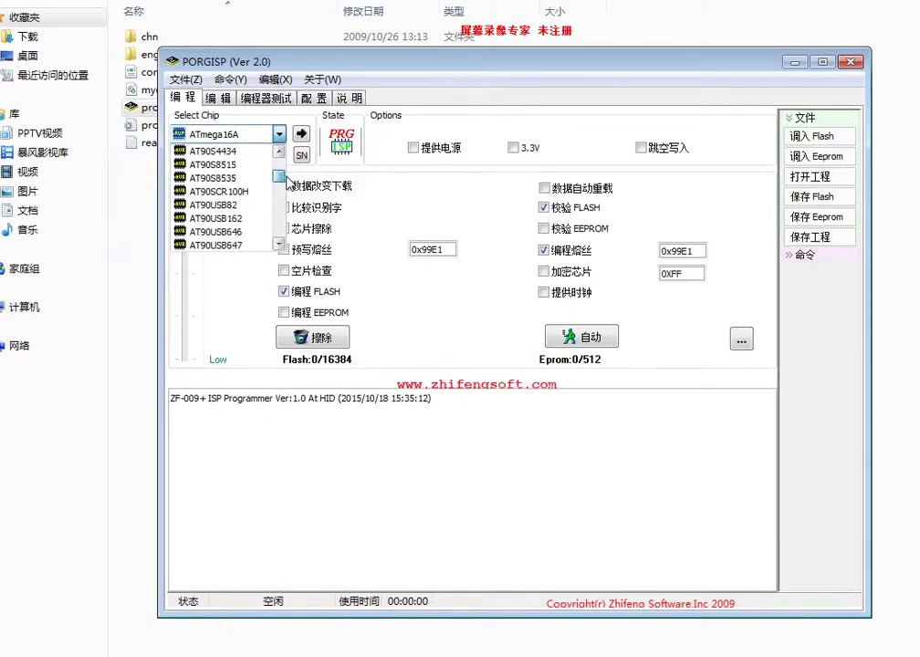
pyautogui.scroll(5, 285, 183)
pyautogui.scroll(-2, 285, 184)
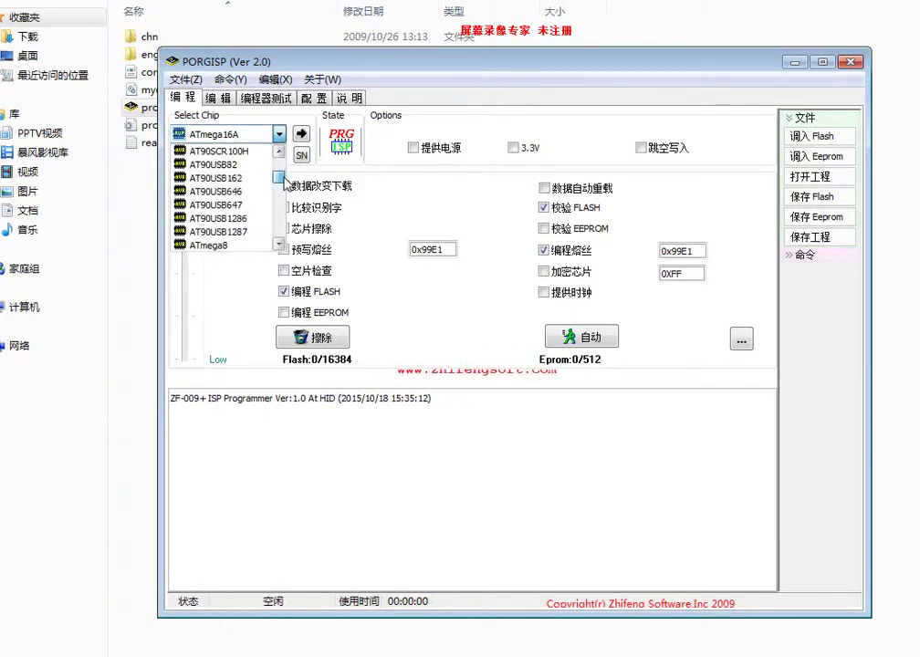
pyautogui.scroll(-4, 285, 183)
pyautogui.scroll(3, 285, 183)
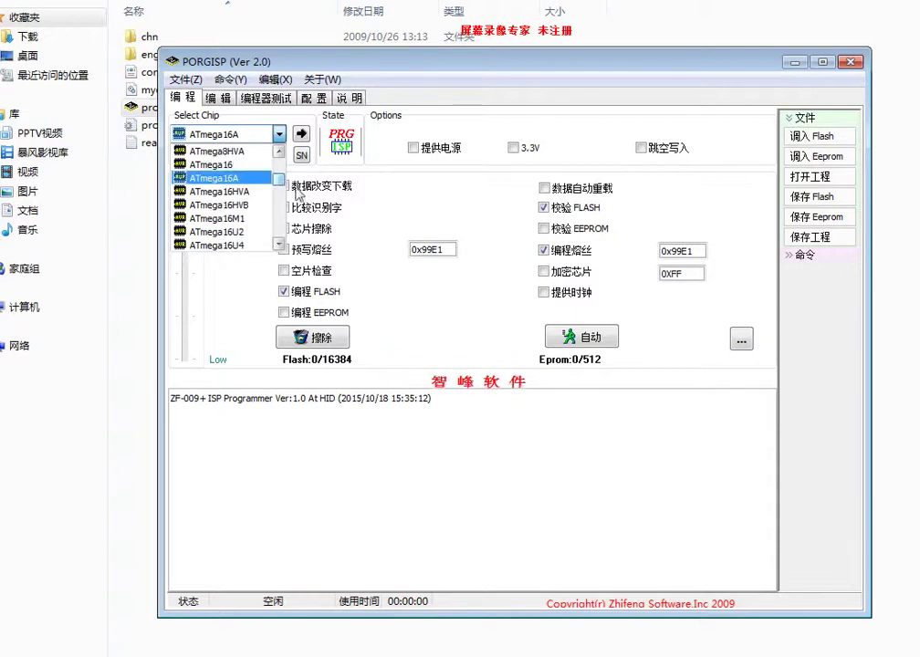
pyautogui.scroll(-5, 247, 215)
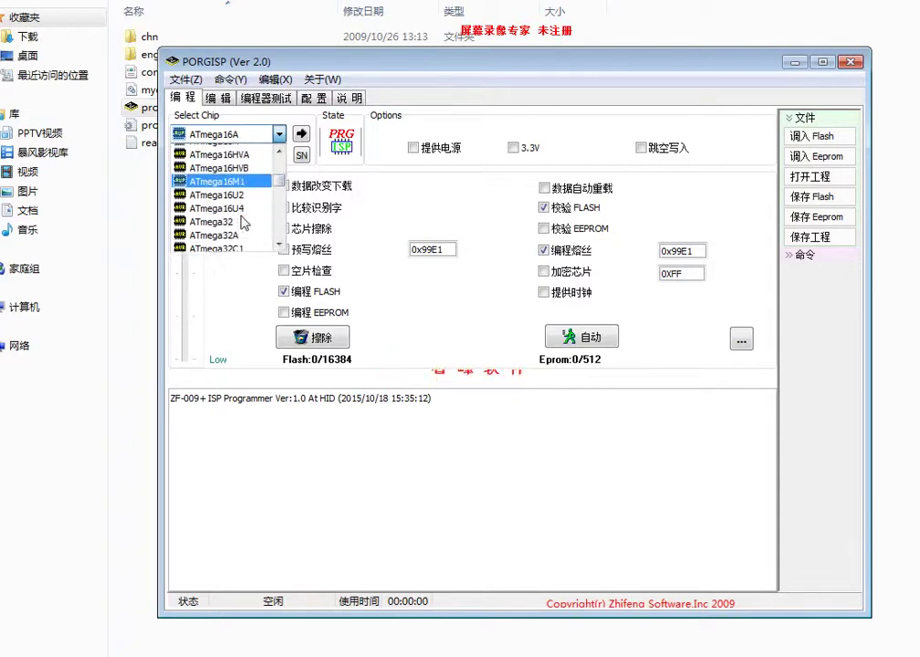
pyautogui.scroll(-4, 247, 220)
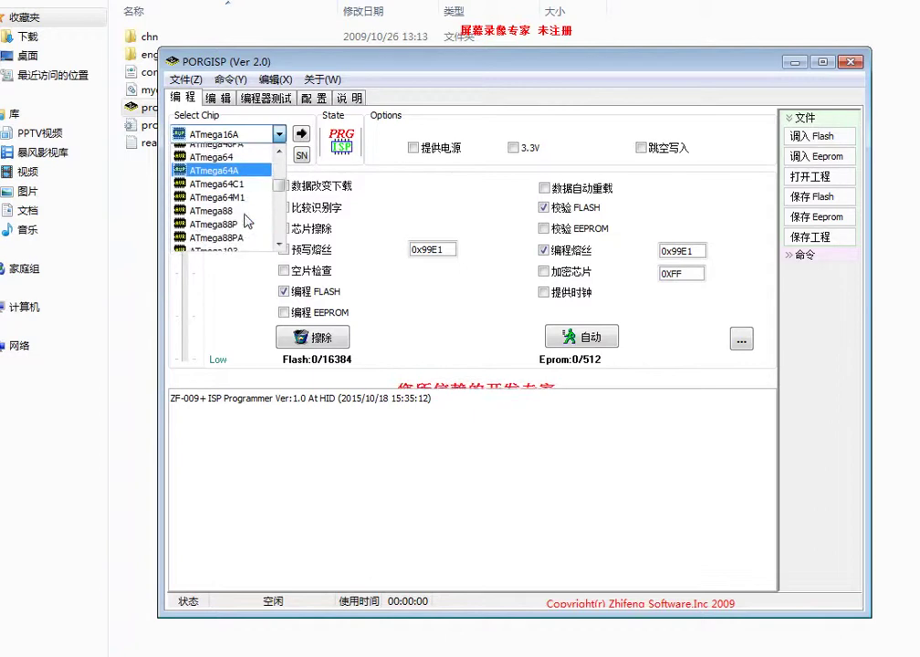
pyautogui.click(219, 205)
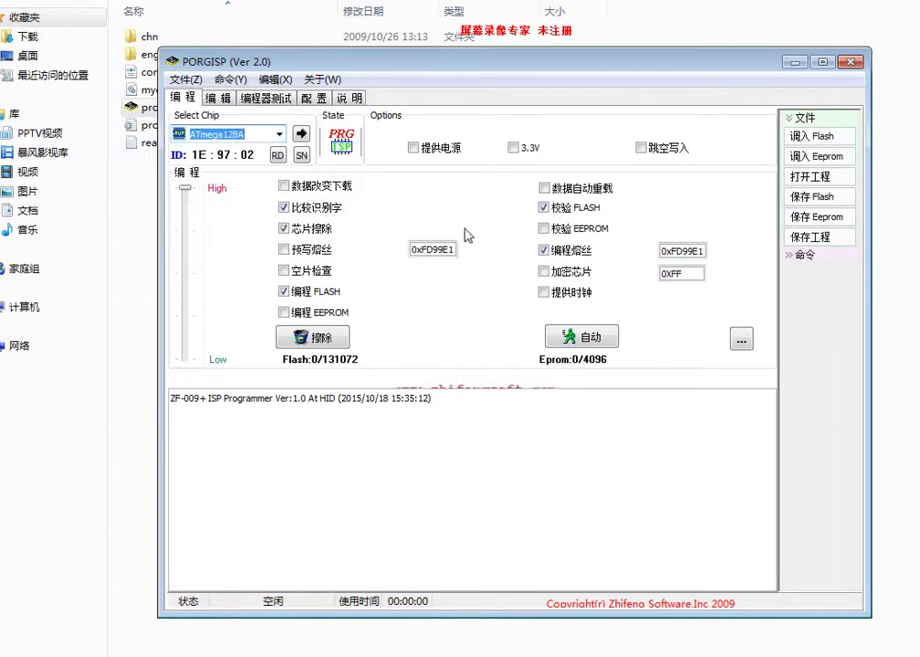
pyautogui.click(545, 251)
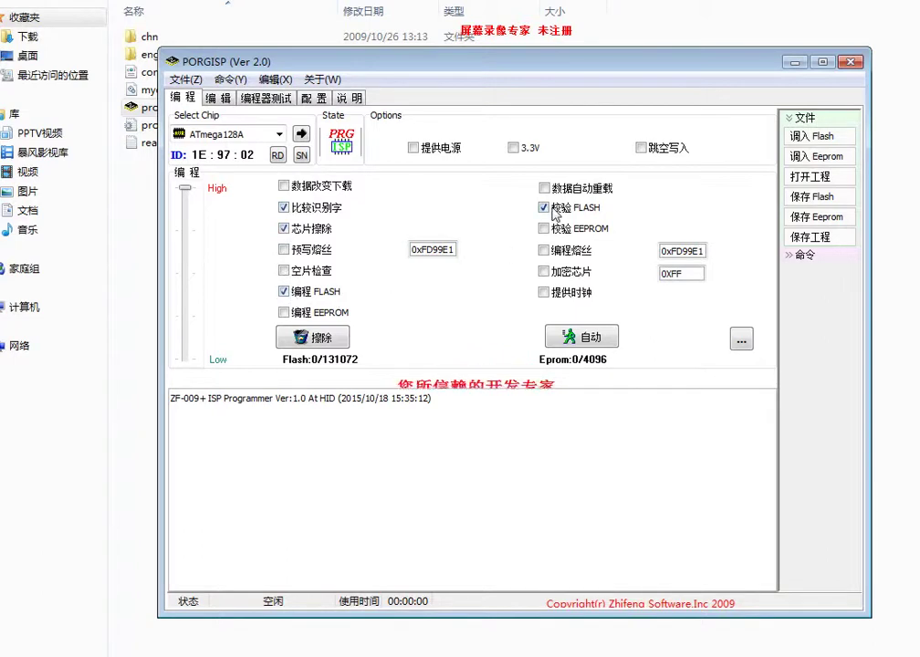
# Load xxx.hex from the stuff folder as the Flash file and start automatic programming of the chip.
pyautogui.click(819, 144)
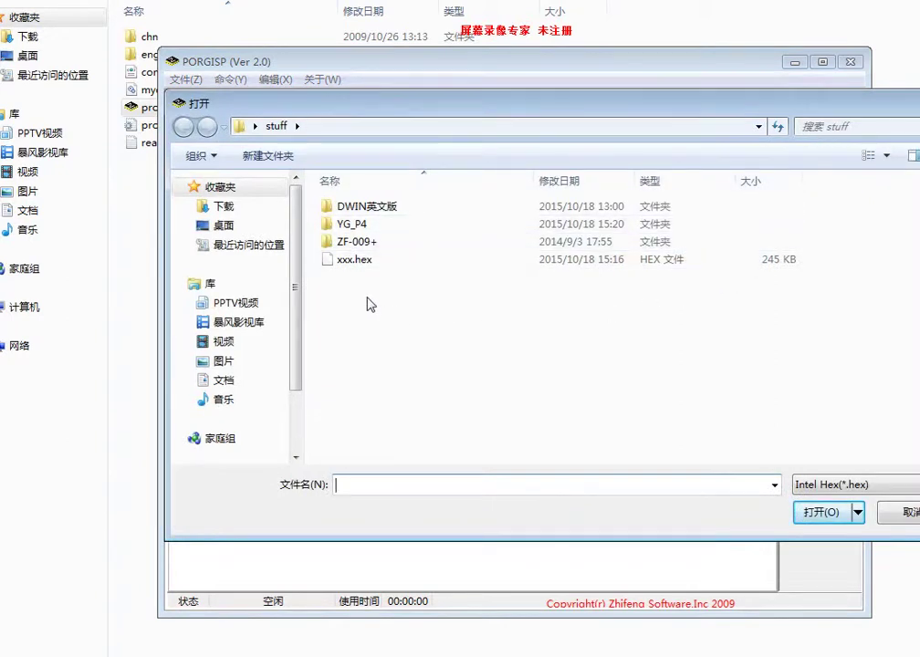
pyautogui.click(363, 262)
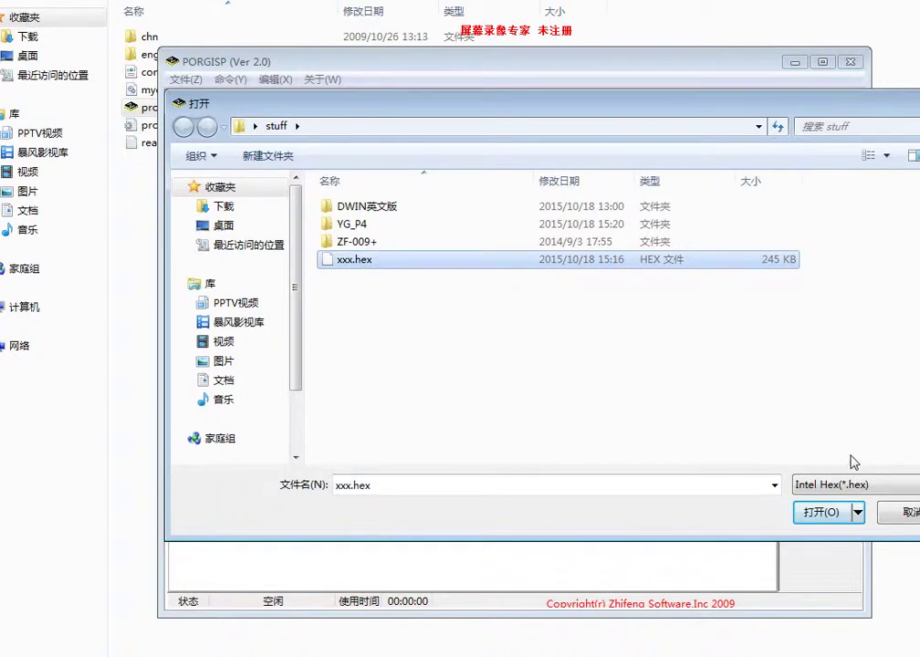
pyautogui.click(823, 513)
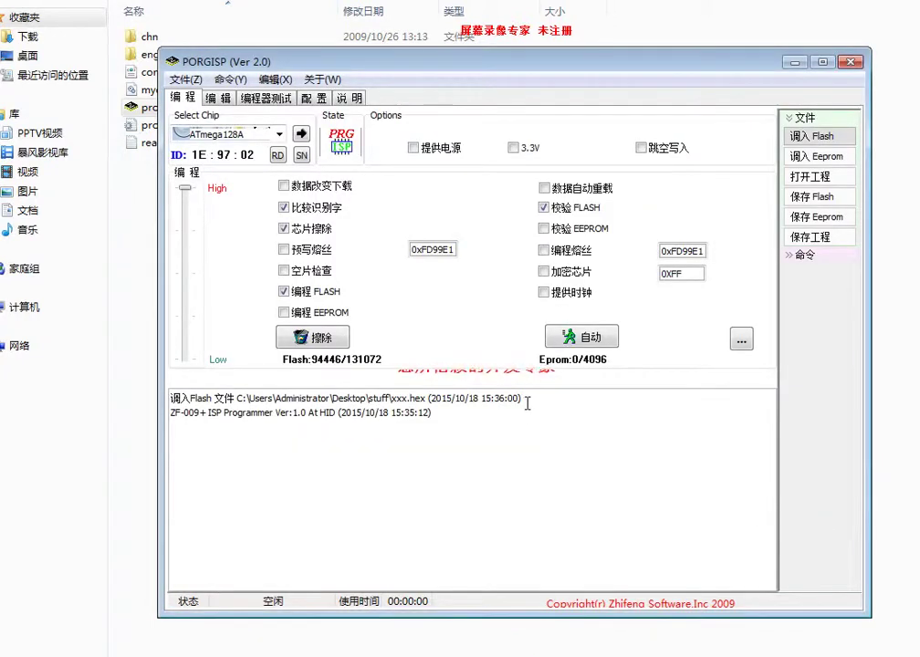
pyautogui.moveTo(237, 398); pyautogui.dragTo(540, 398)
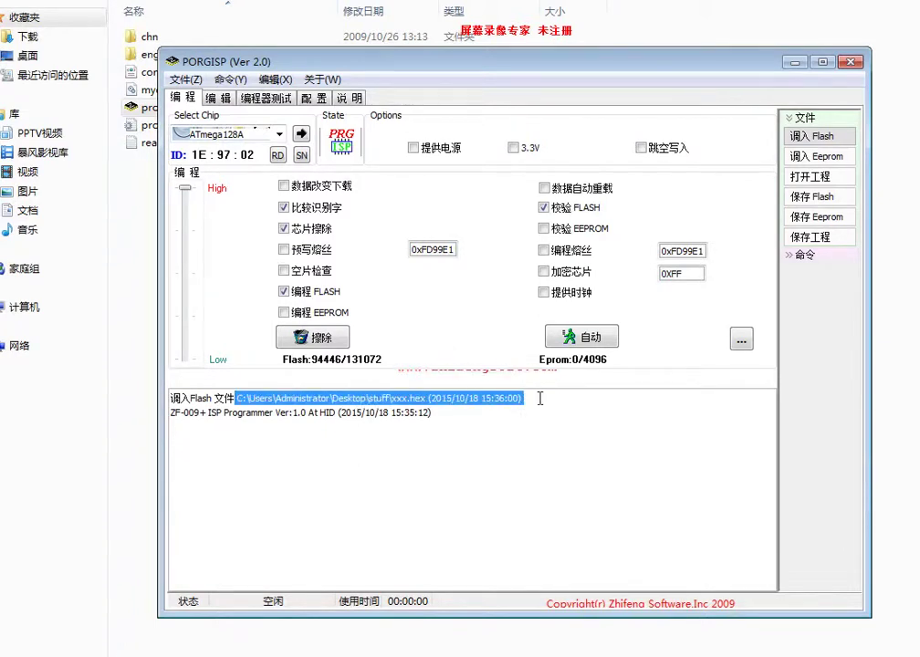
pyautogui.click(548, 398)
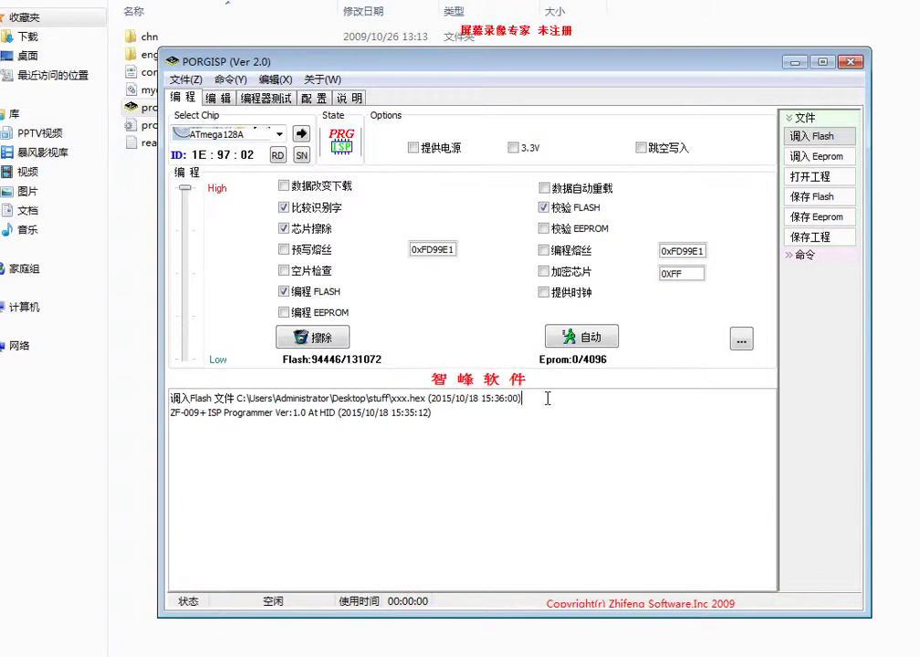
pyautogui.click(584, 338)
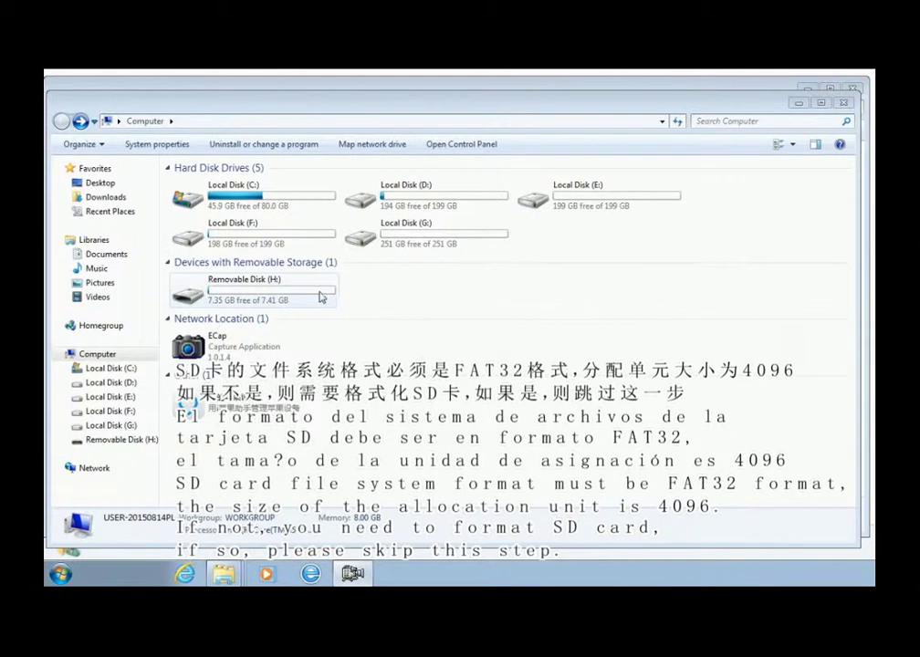
# In Windows Explorer, set up formatting of Removable Disk (H:) with the FAT32 file system and a 4096-byte allocation unit size.
pyautogui.click(253, 288)
pyautogui.rightClick(253, 289)
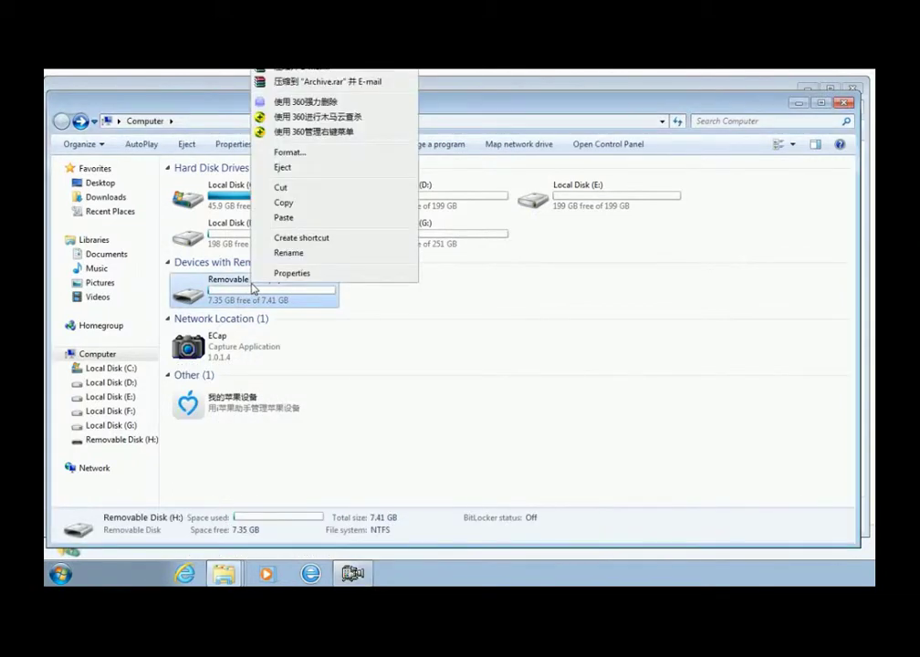
pyautogui.click(342, 155)
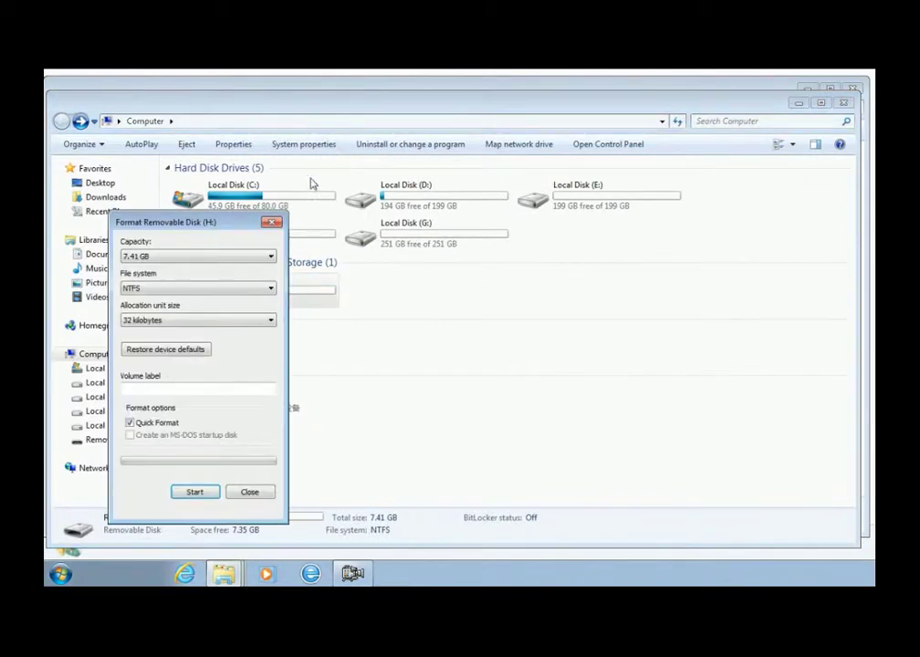
pyautogui.moveTo(218, 226); pyautogui.dragTo(468, 179)
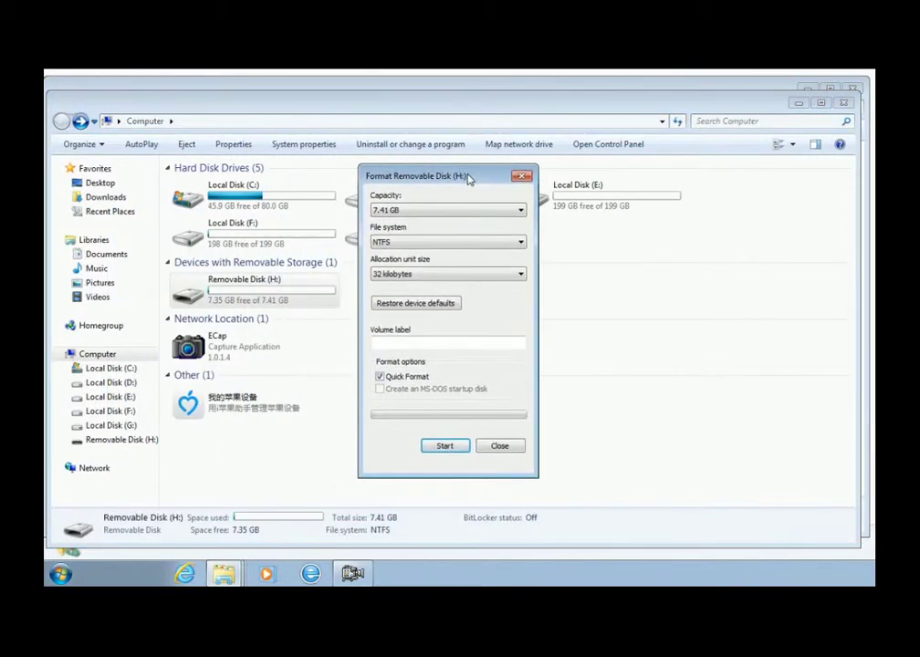
pyautogui.click(520, 243)
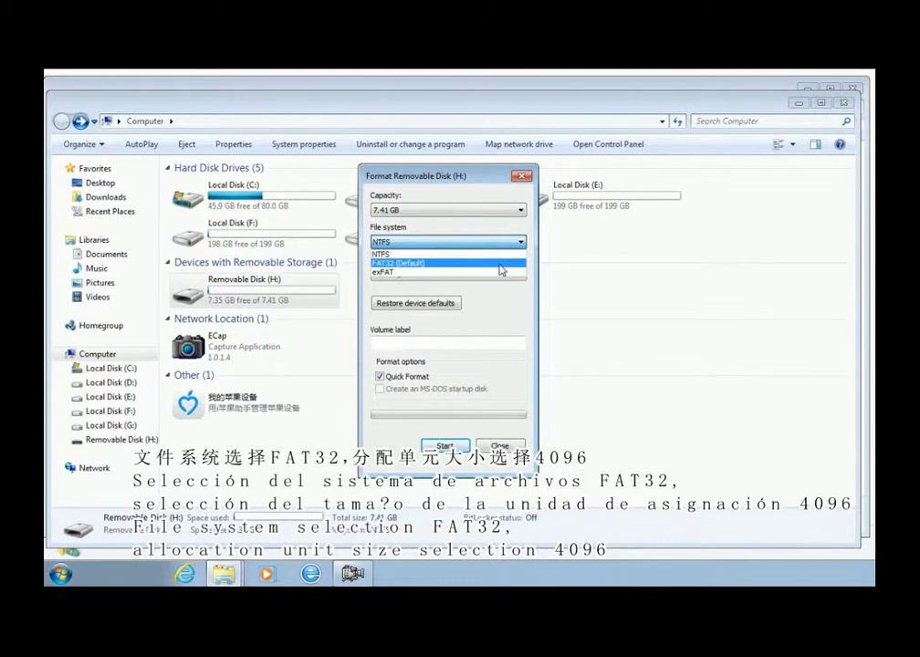
pyautogui.click(501, 264)
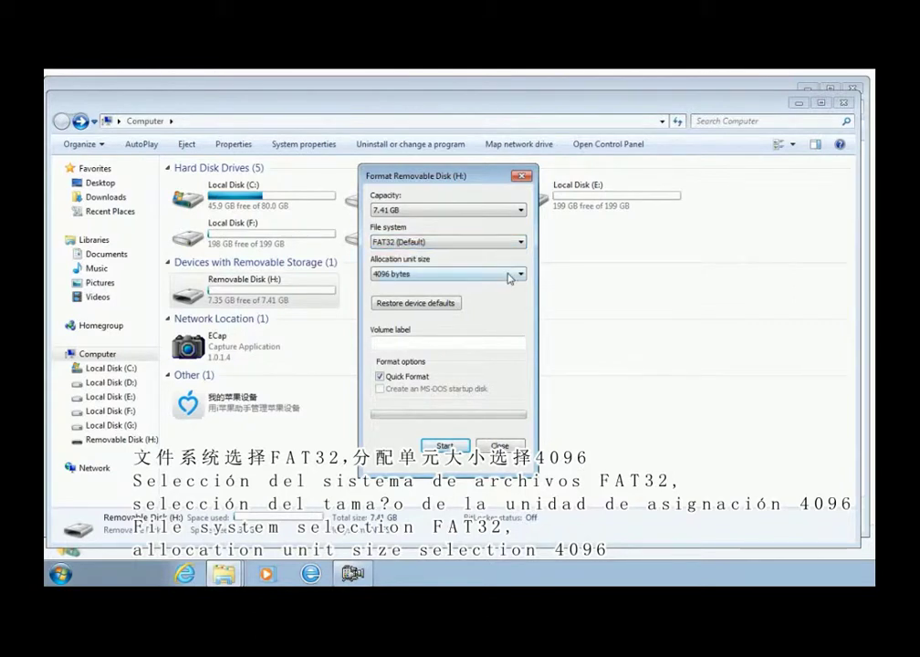
pyautogui.click(509, 275)
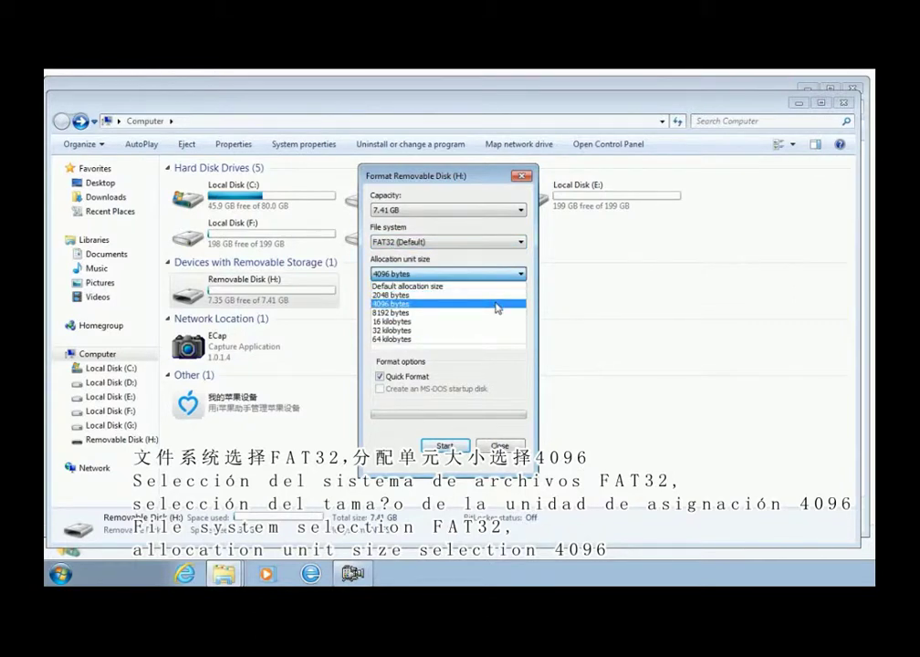
pyautogui.click(498, 304)
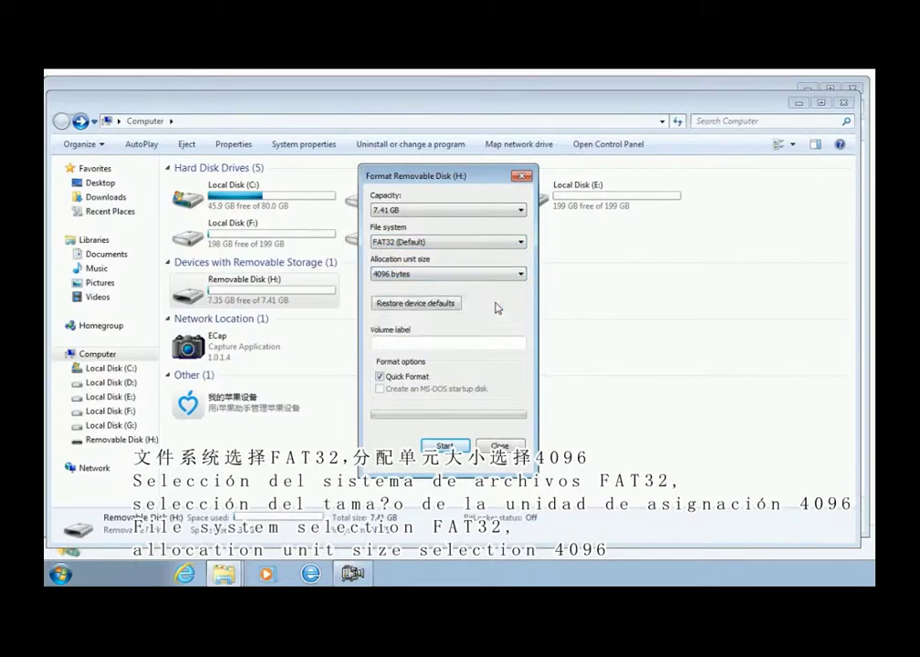
# Run the quick format of Removable Disk (H:), accepting the data erasure, and close the format dialog.
pyautogui.click(445, 447)
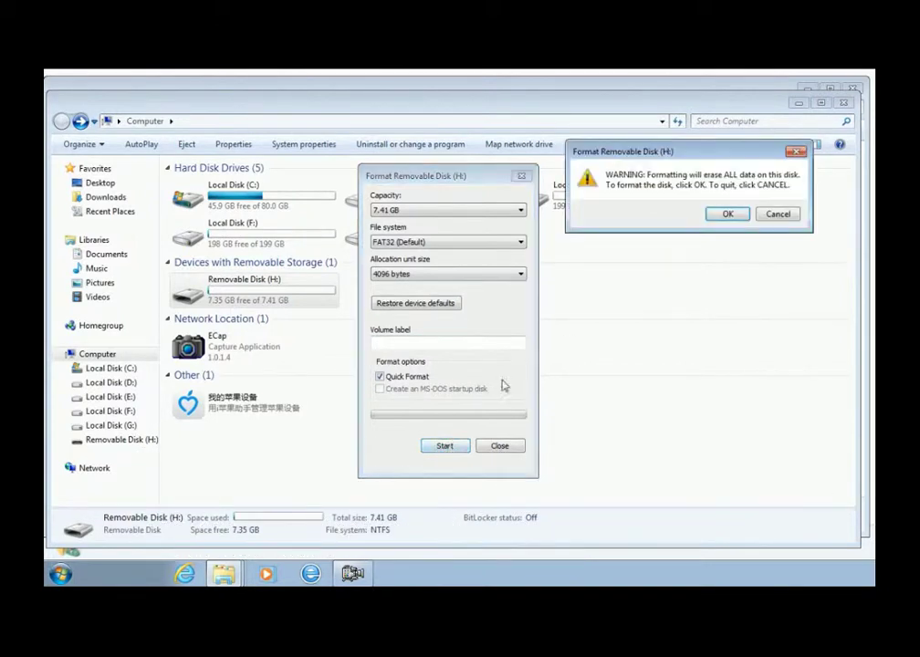
pyautogui.click(729, 214)
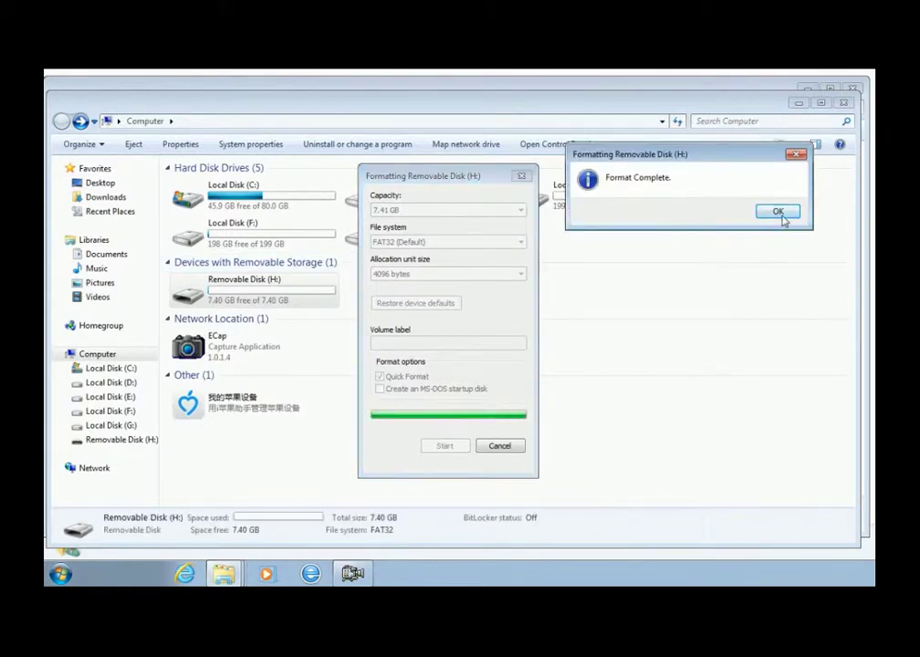
pyautogui.click(778, 211)
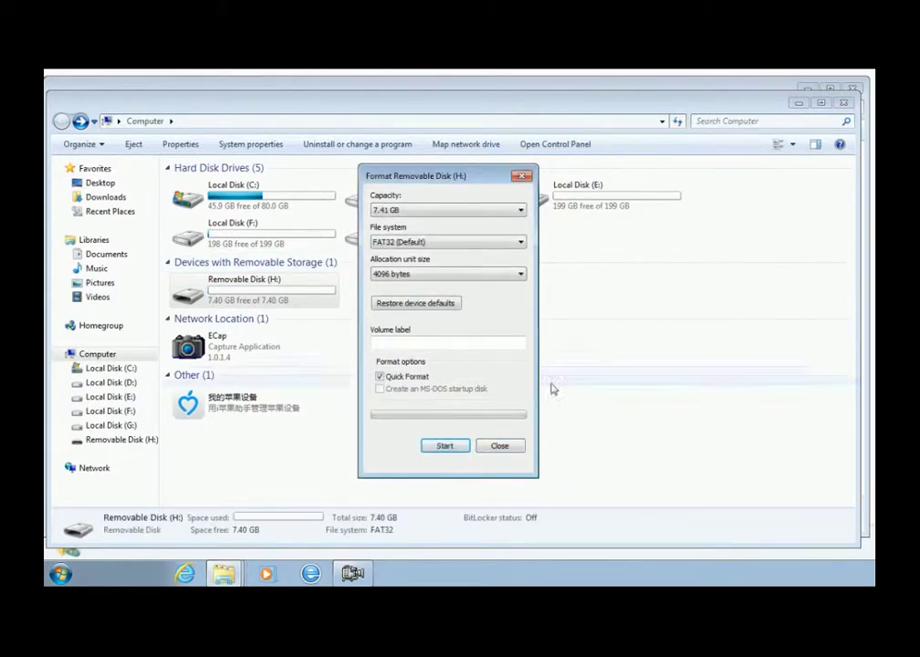
pyautogui.click(501, 447)
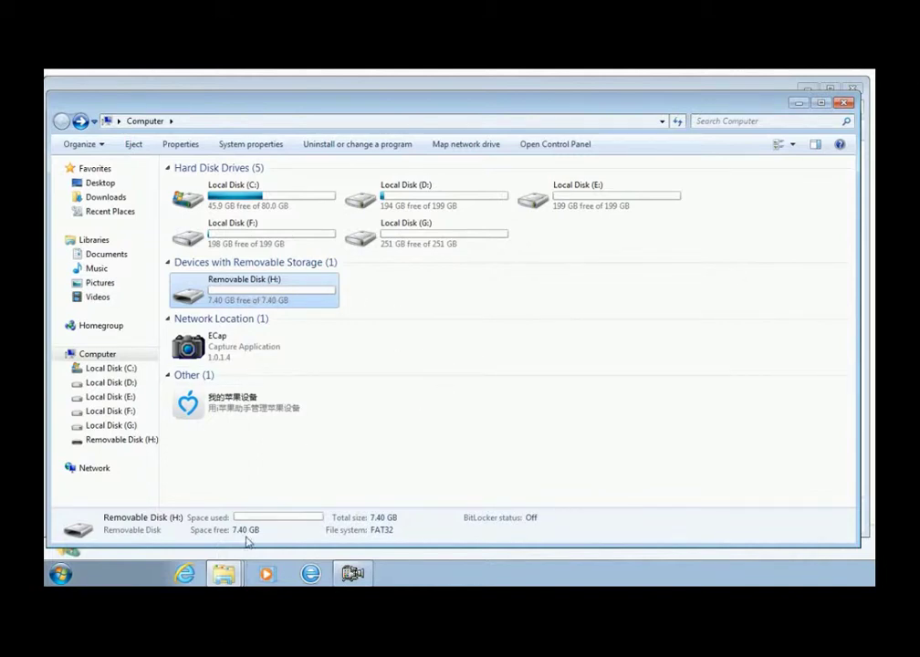
# Copy the DWIN_SET folder from New folder into the root of Removable Disk (H:).
pyautogui.click(225, 575)
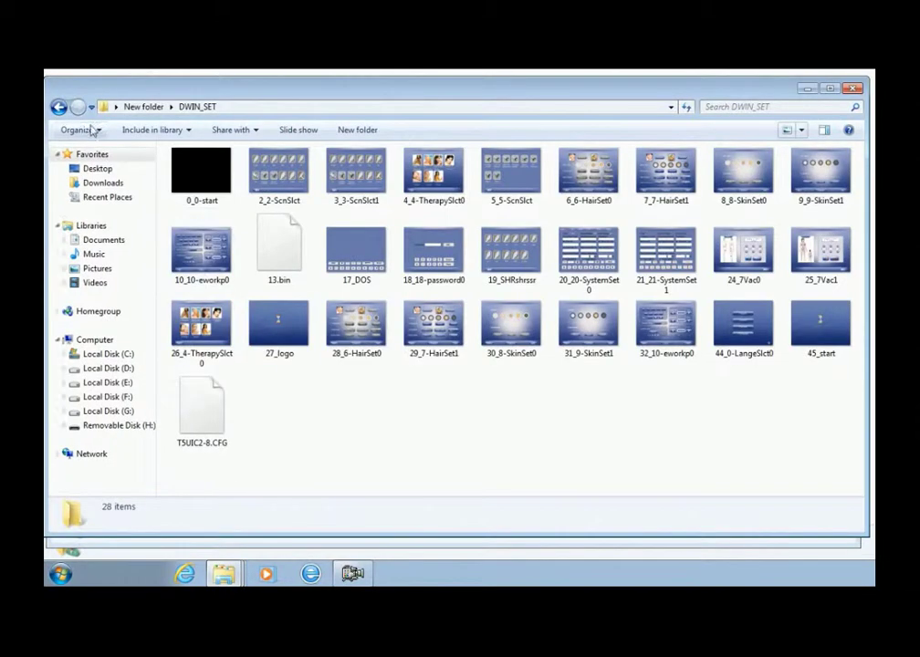
pyautogui.click(57, 107)
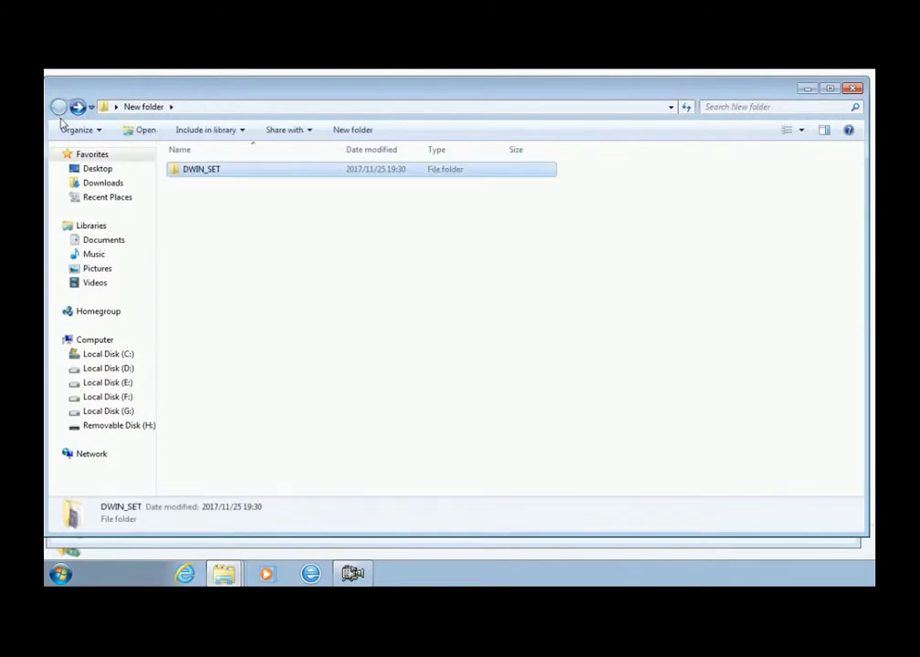
pyautogui.rightClick(203, 177)
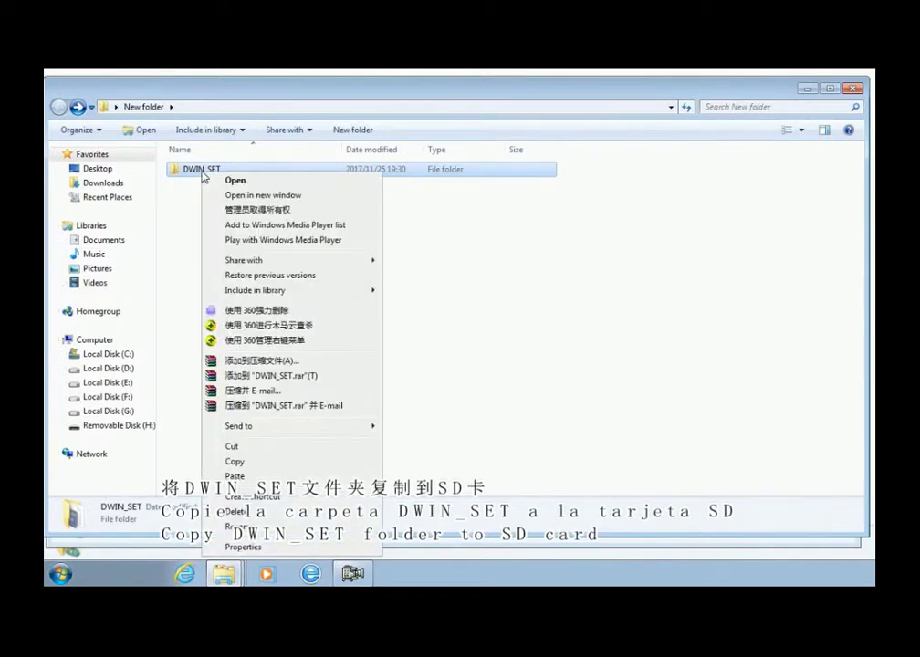
pyautogui.click(282, 465)
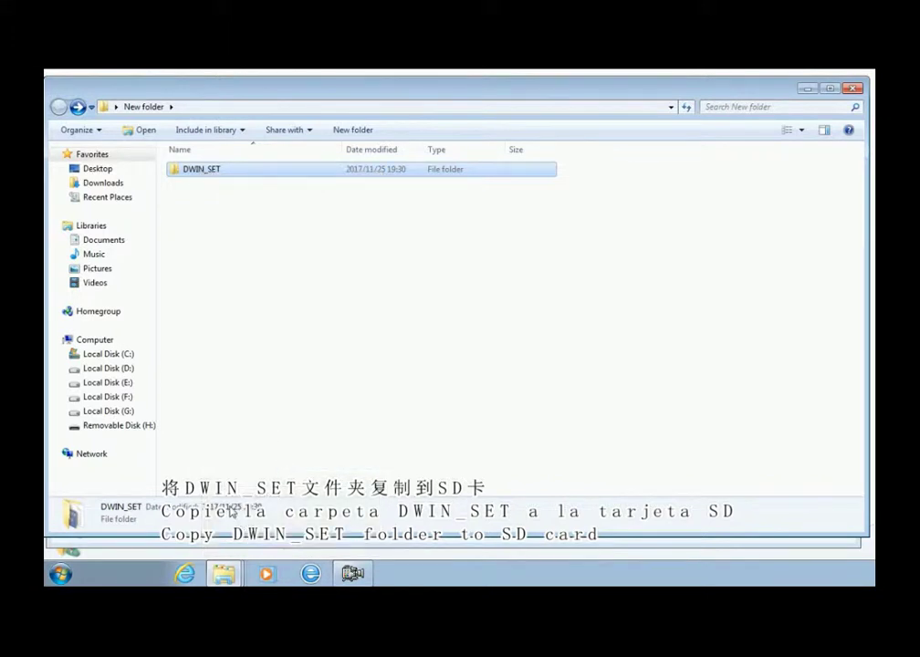
pyautogui.click(225, 574)
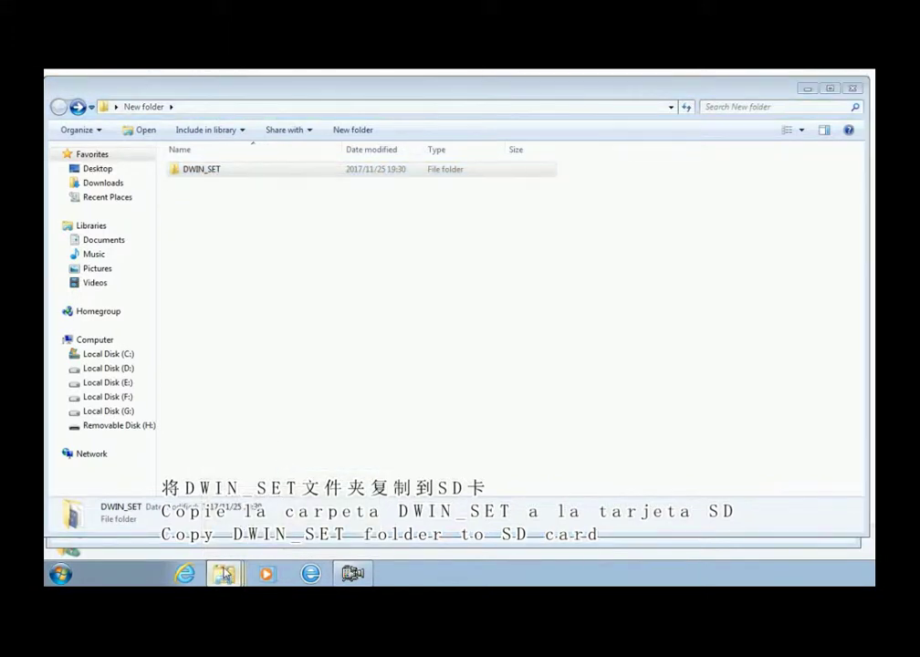
pyautogui.click(232, 511)
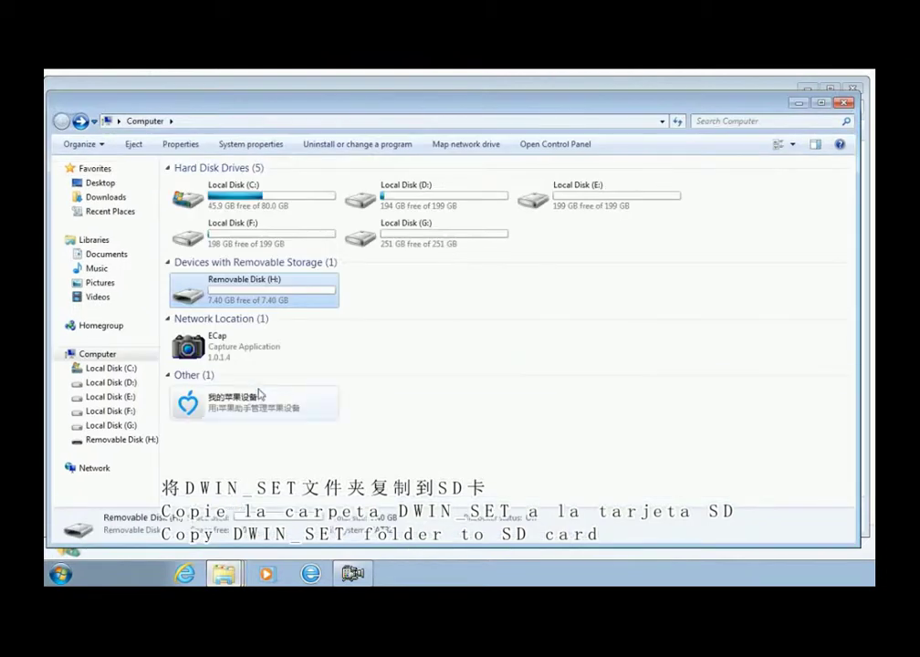
pyautogui.doubleClick(235, 293)
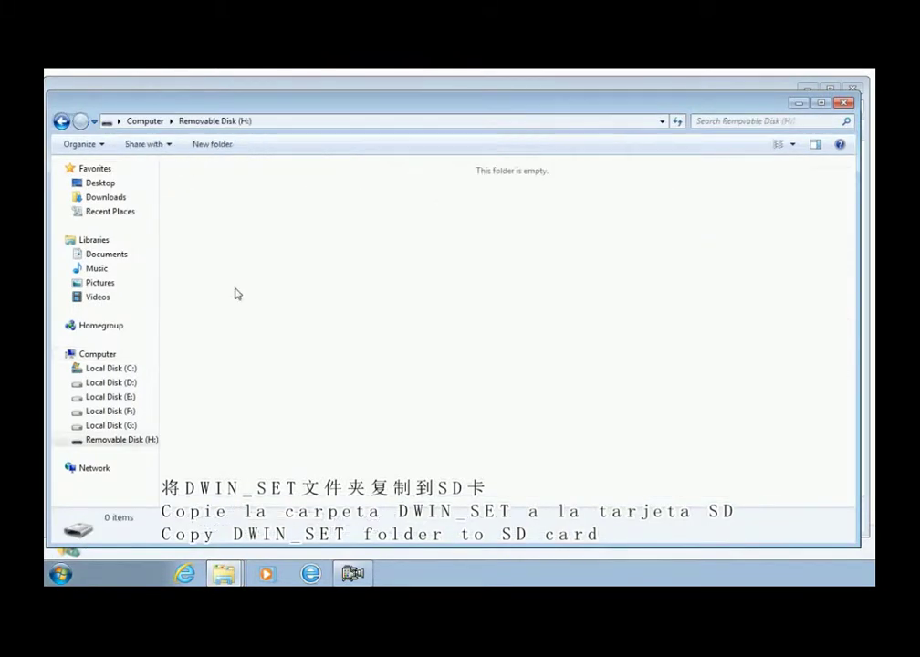
pyautogui.rightClick(322, 236)
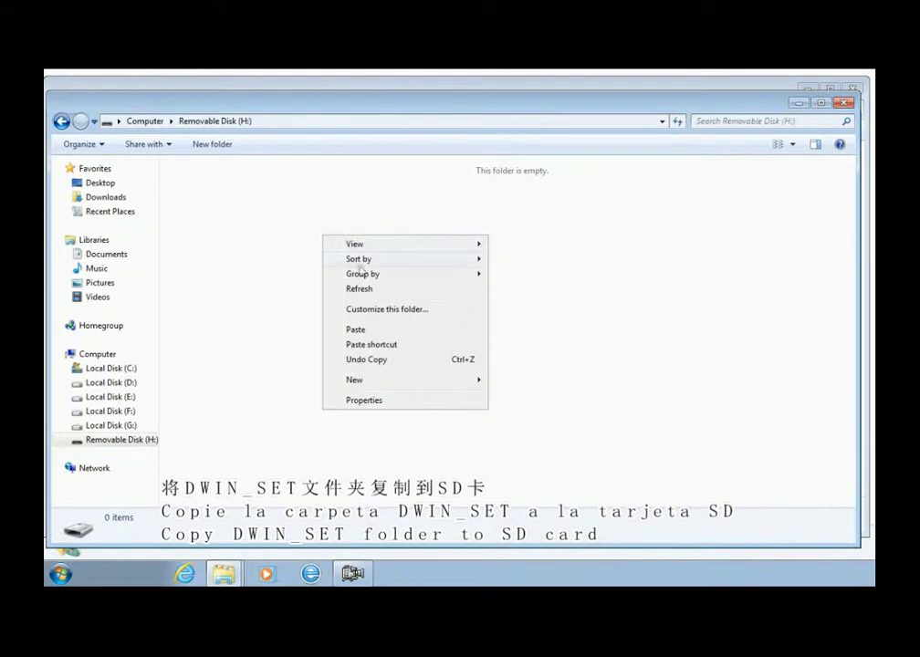
pyautogui.click(375, 330)
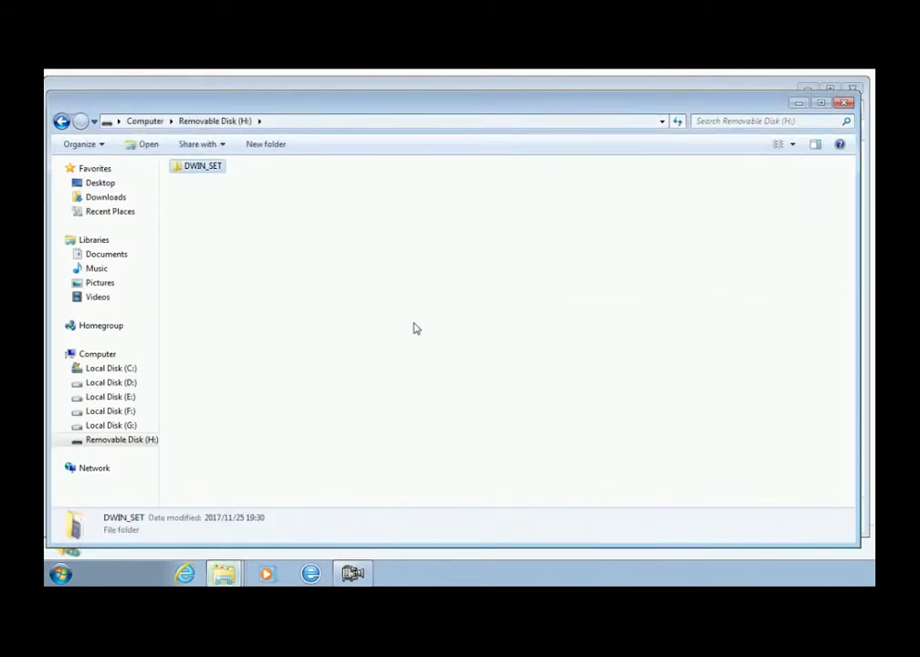
# Open the DWIN_SET folder on Removable Disk (H:) and display its files as large icons.
pyautogui.click(413, 327)
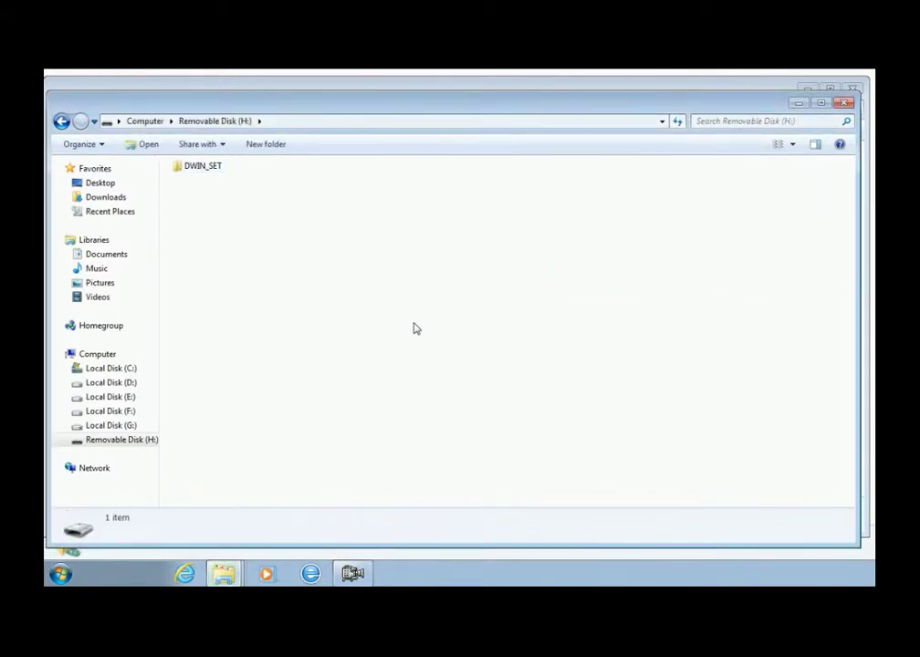
pyautogui.doubleClick(203, 170)
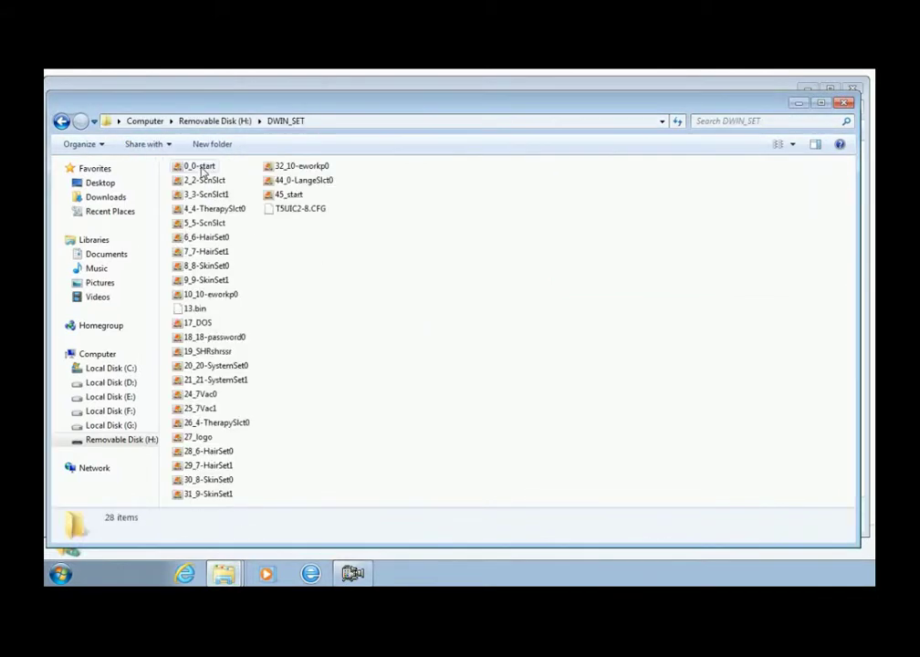
pyautogui.click(793, 146)
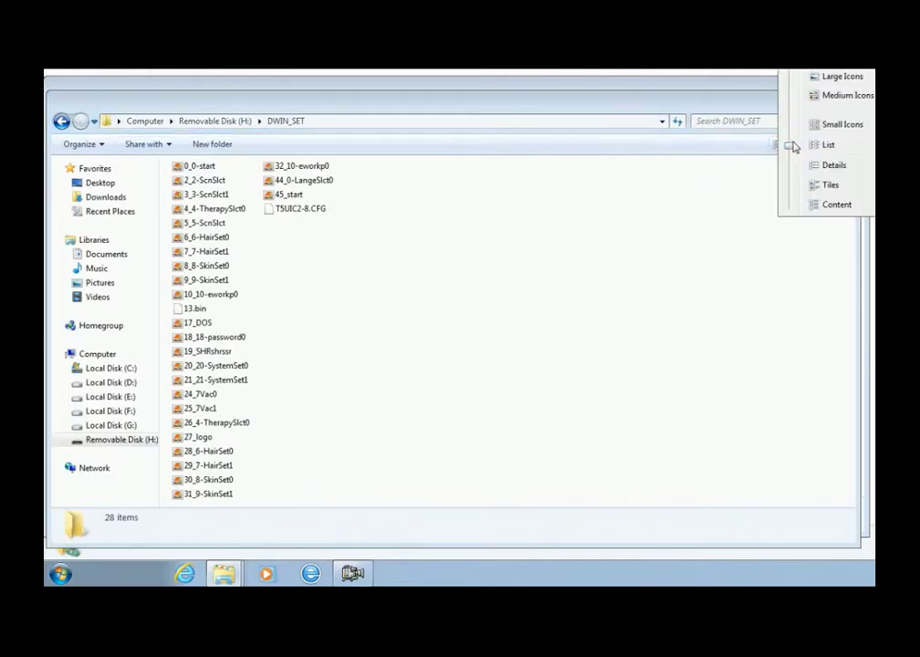
pyautogui.click(828, 79)
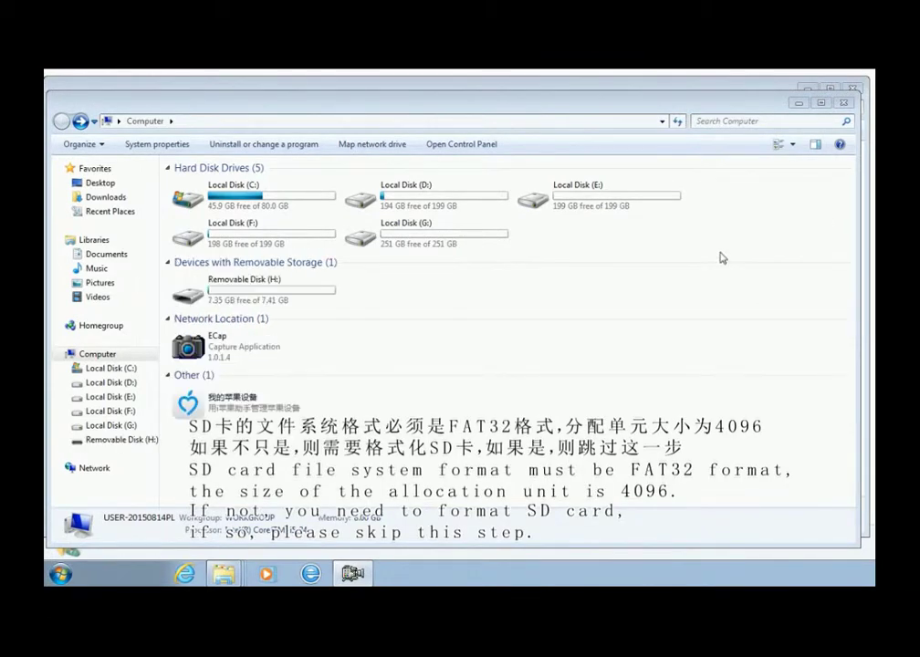
# Set up a format of Removable Disk (H:) using FAT32 and a 4096-byte allocation unit size.
pyautogui.rightClick(253, 289)
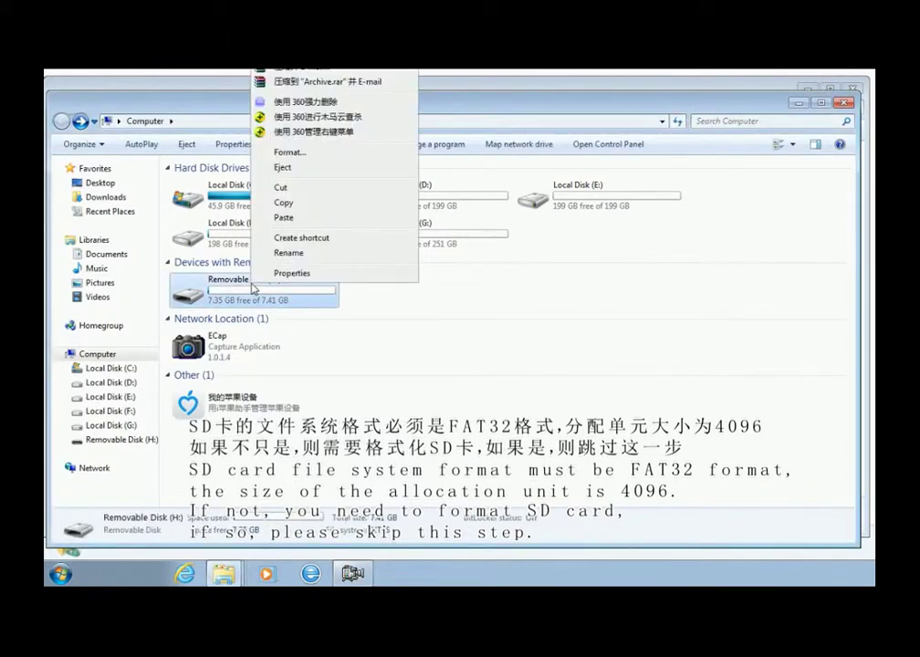
pyautogui.click(343, 157)
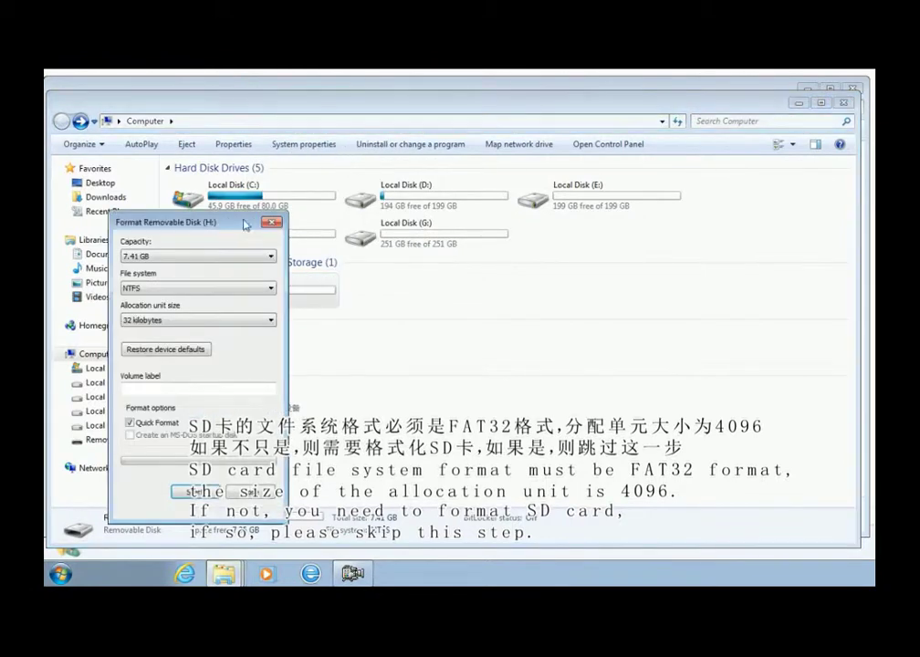
pyautogui.moveTo(356, 209); pyautogui.dragTo(470, 179)
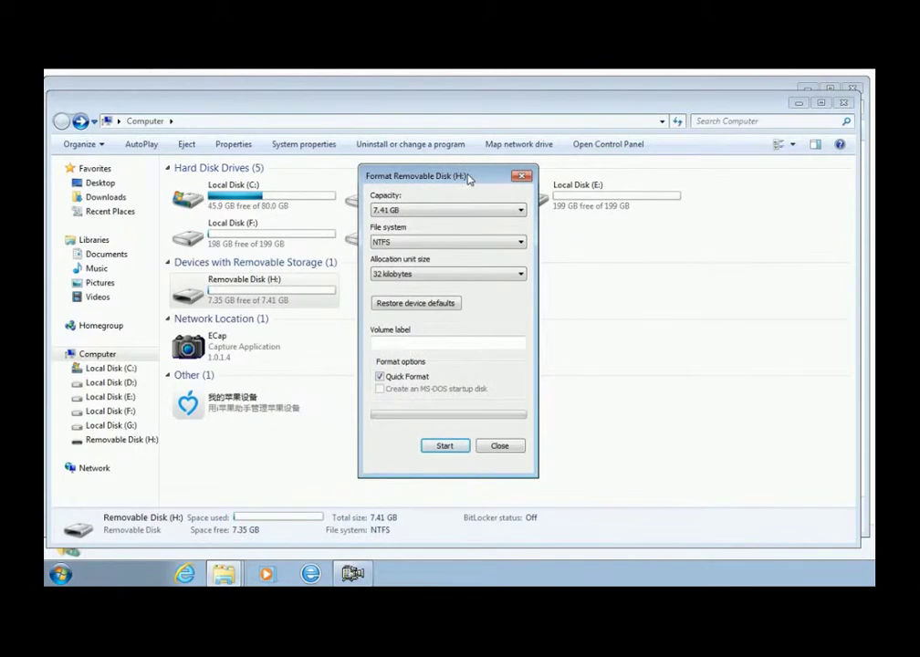
pyautogui.click(521, 244)
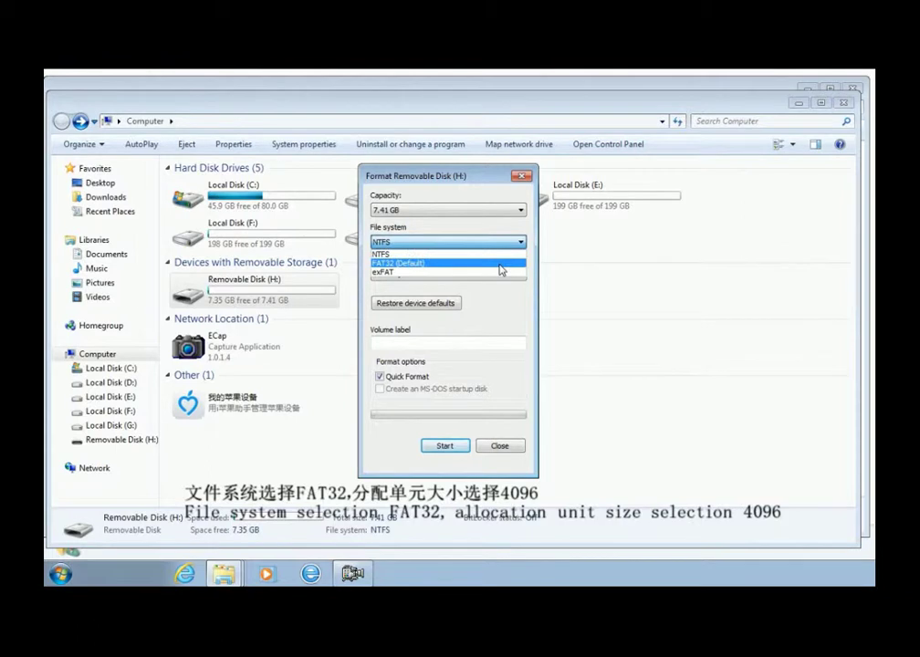
pyautogui.click(501, 265)
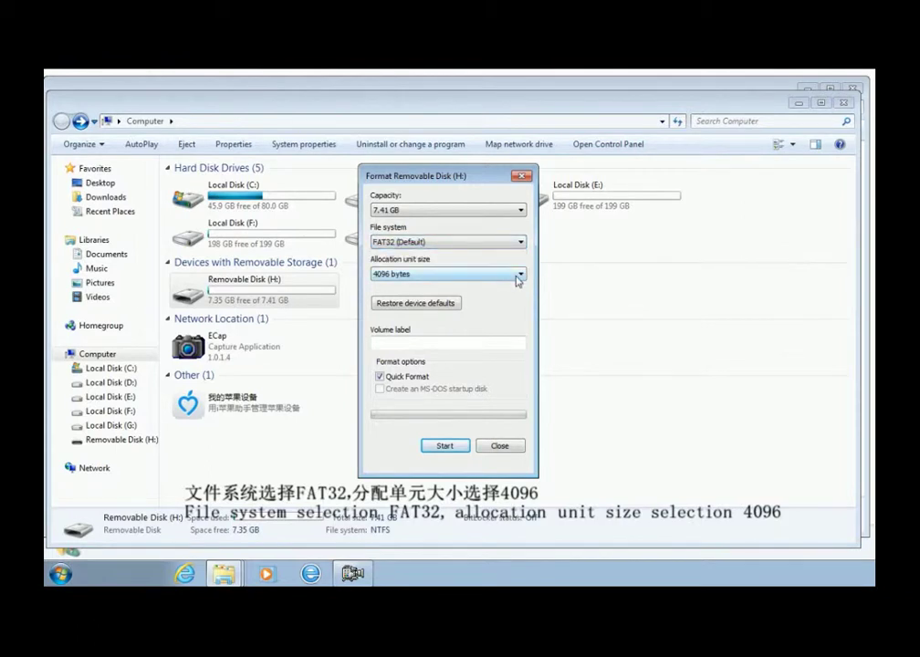
pyautogui.click(519, 277)
pyautogui.click(498, 306)
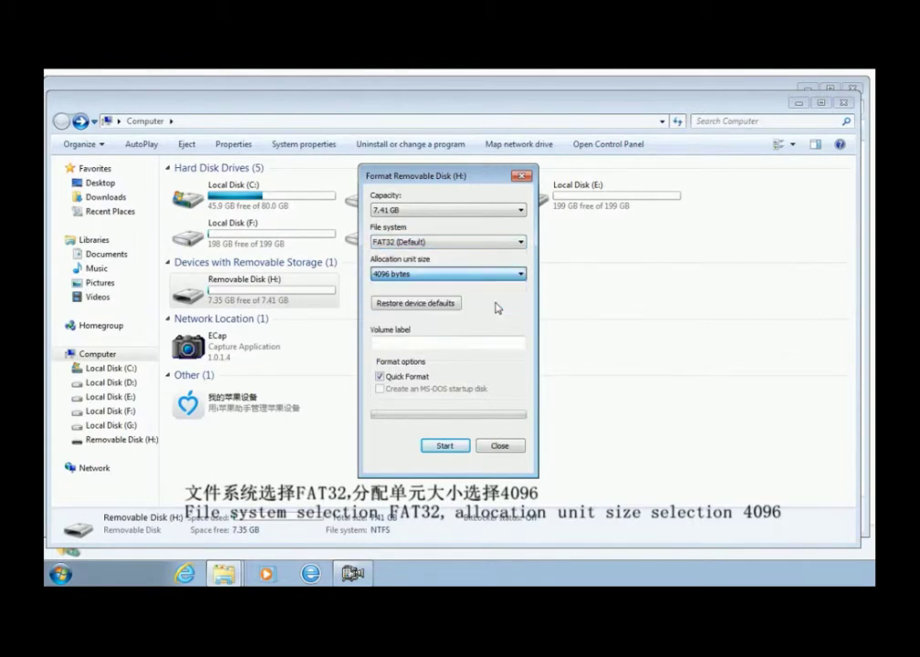
# Quick-format Removable Disk (H:), accepting the erasure of all data, and close the format dialog.
pyautogui.click(446, 446)
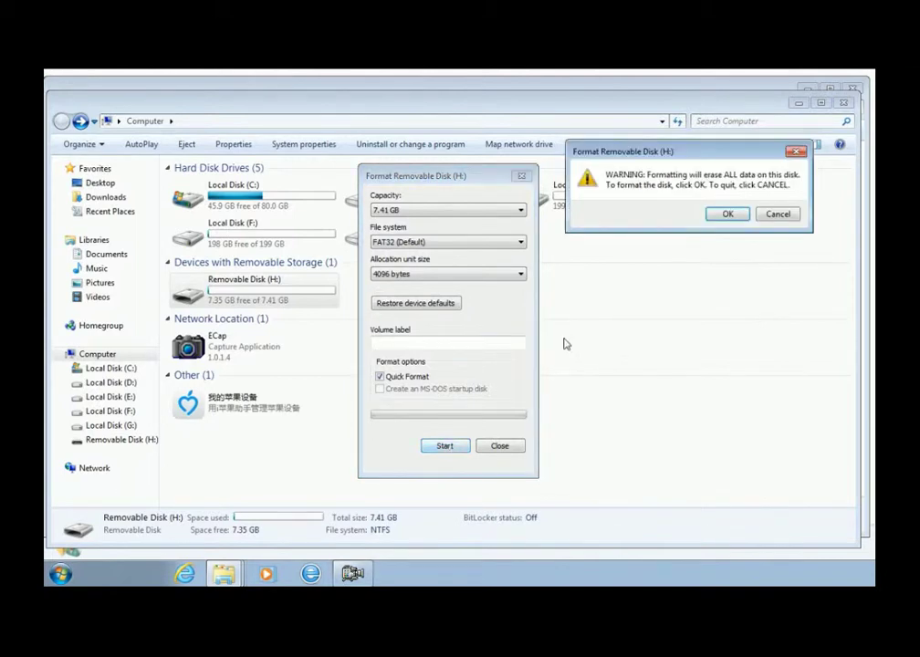
pyautogui.click(729, 215)
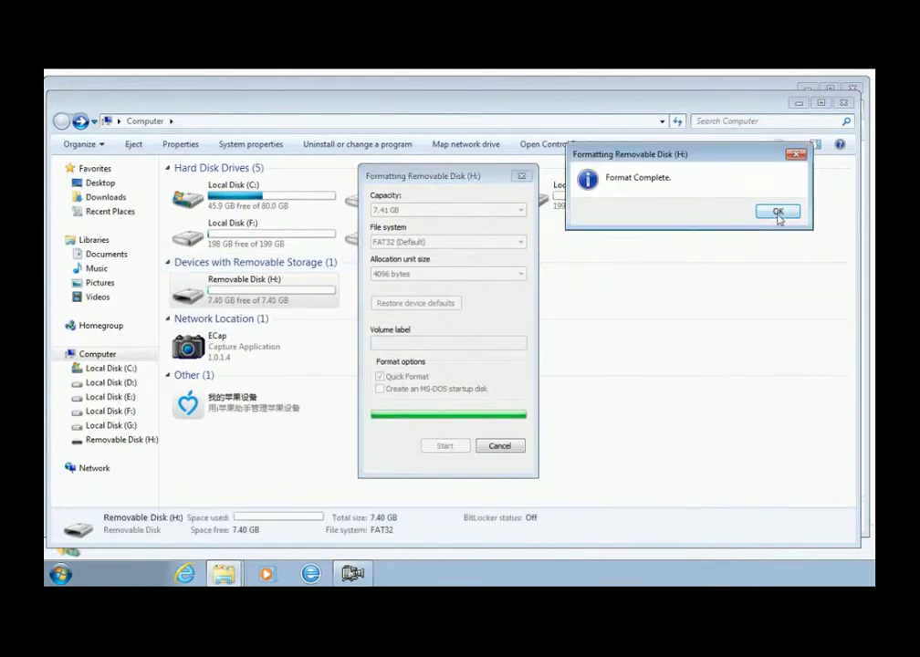
pyautogui.click(778, 212)
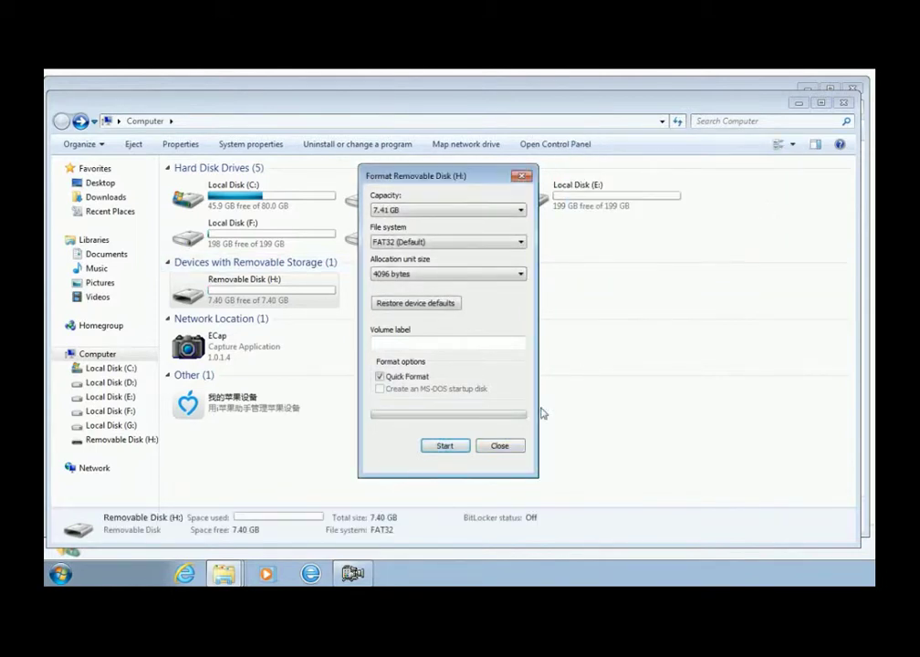
pyautogui.click(505, 446)
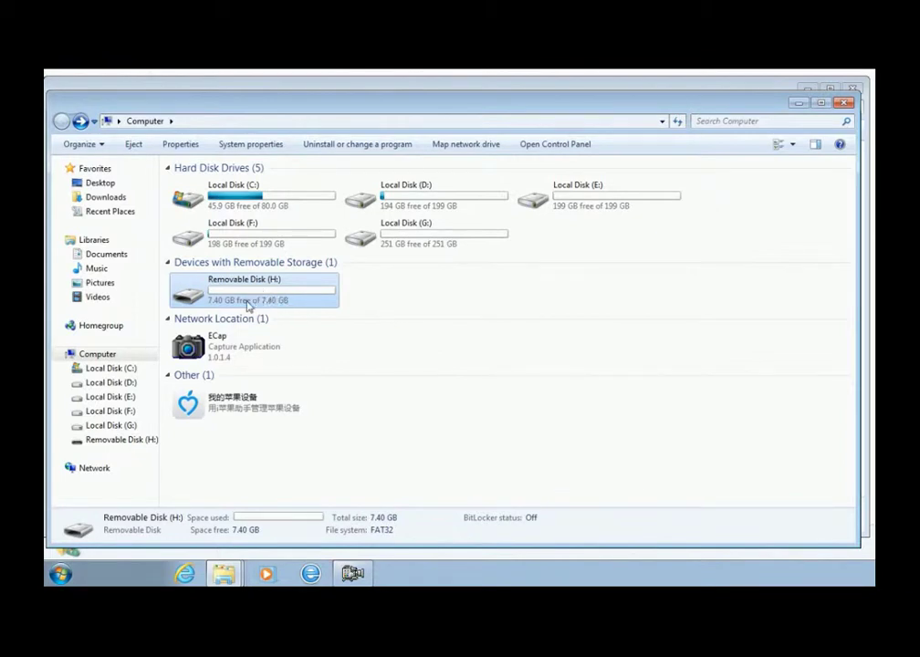
# Bring up the New folder (2) window and rename the 20075253s picture to 27_logo.
pyautogui.click(226, 576)
pyautogui.click(225, 576)
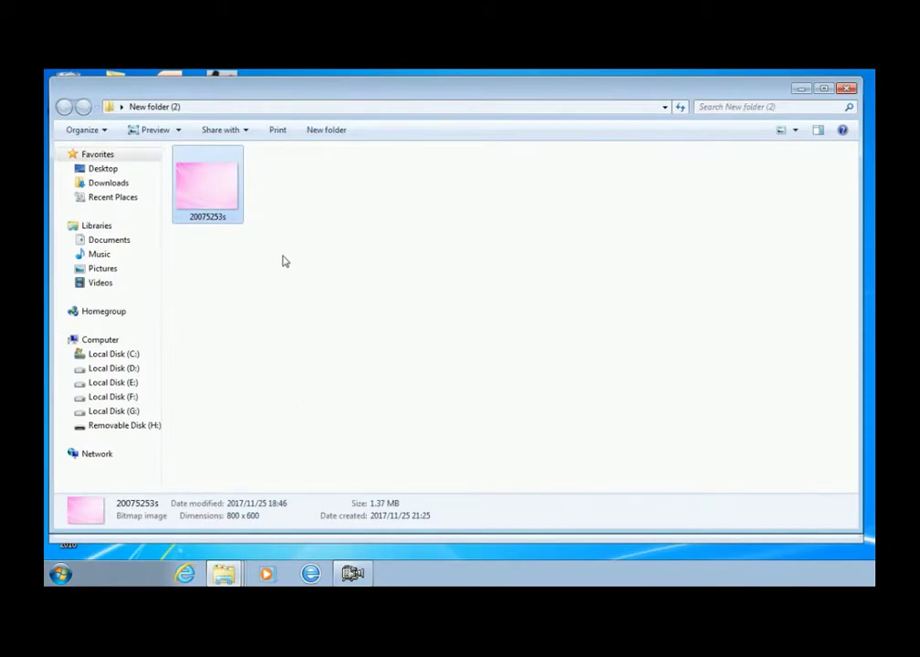
pyautogui.click(218, 221)
pyautogui.click(224, 220)
pyautogui.click(213, 203)
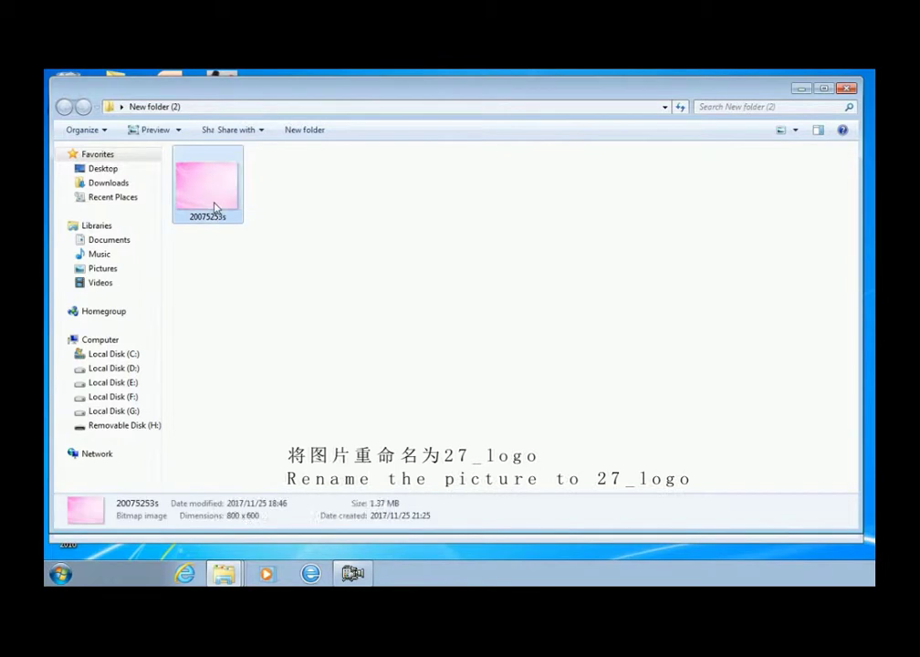
pyautogui.rightClick(214, 204)
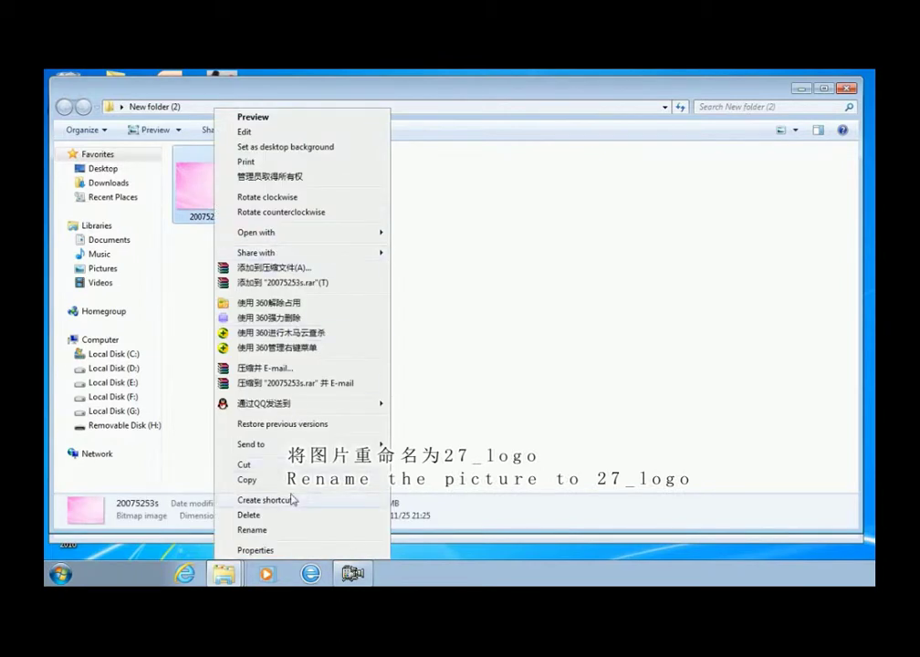
pyautogui.click(252, 530)
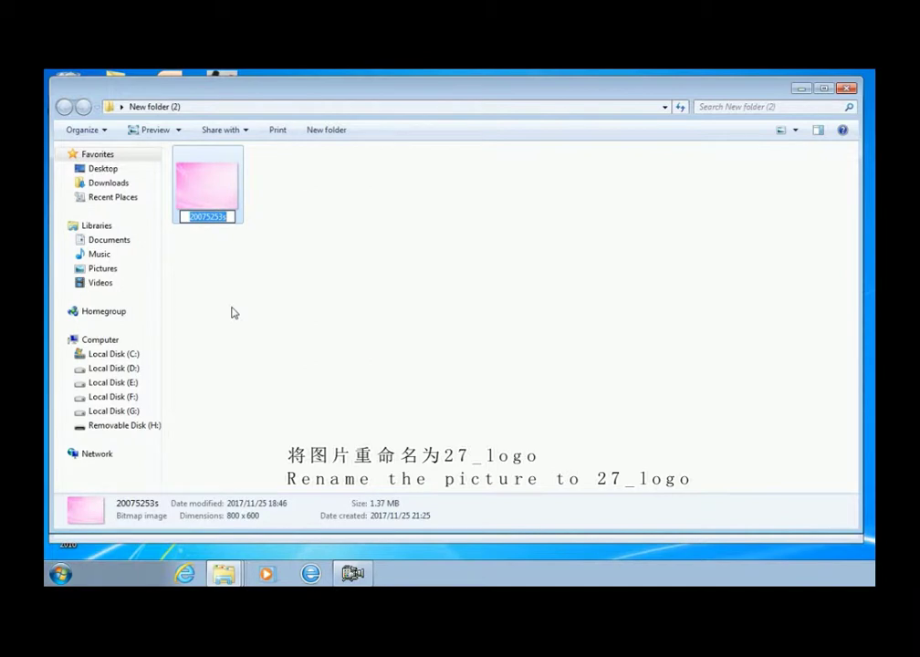
pyautogui.write('27_logo')
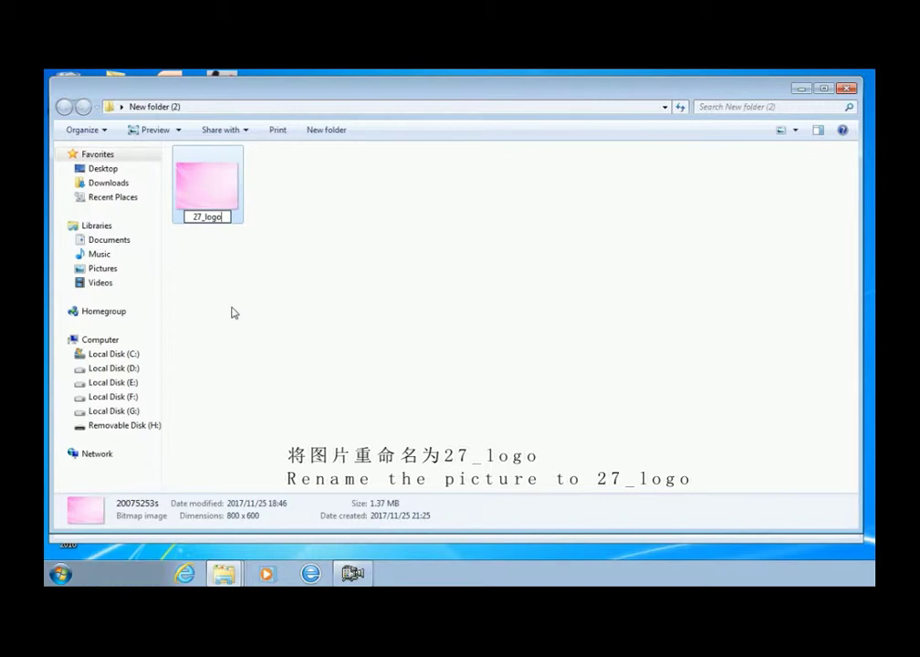
pyautogui.press('Return')
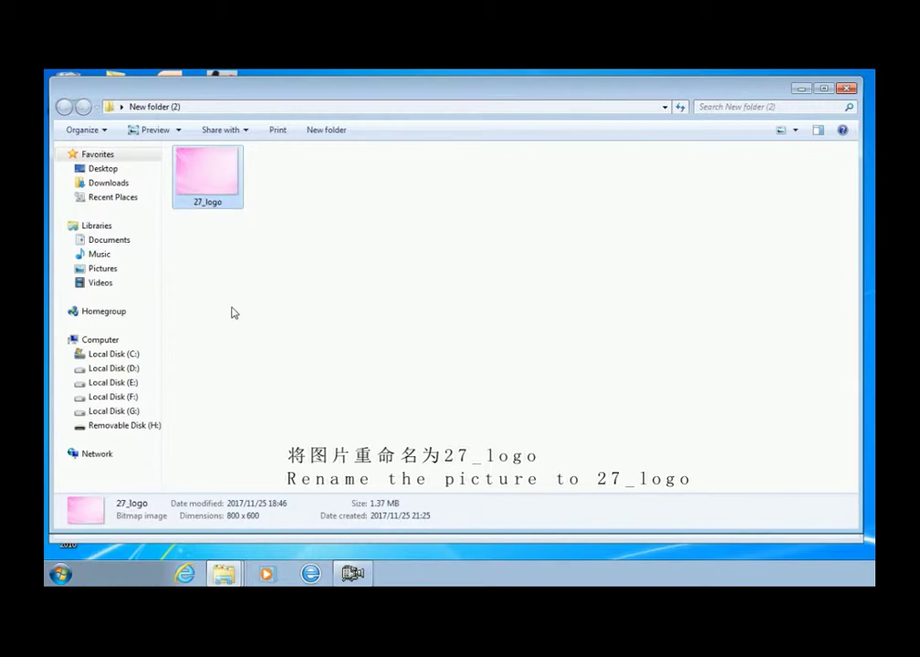
# Duplicate the 27_logo picture within New folder (2).
pyautogui.rightClick(205, 186)
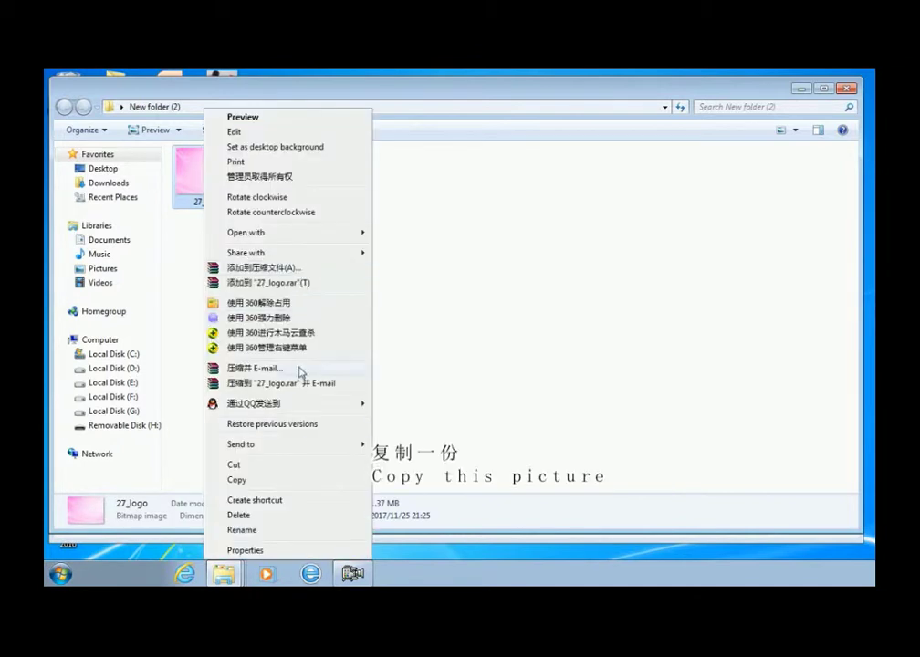
pyautogui.click(291, 480)
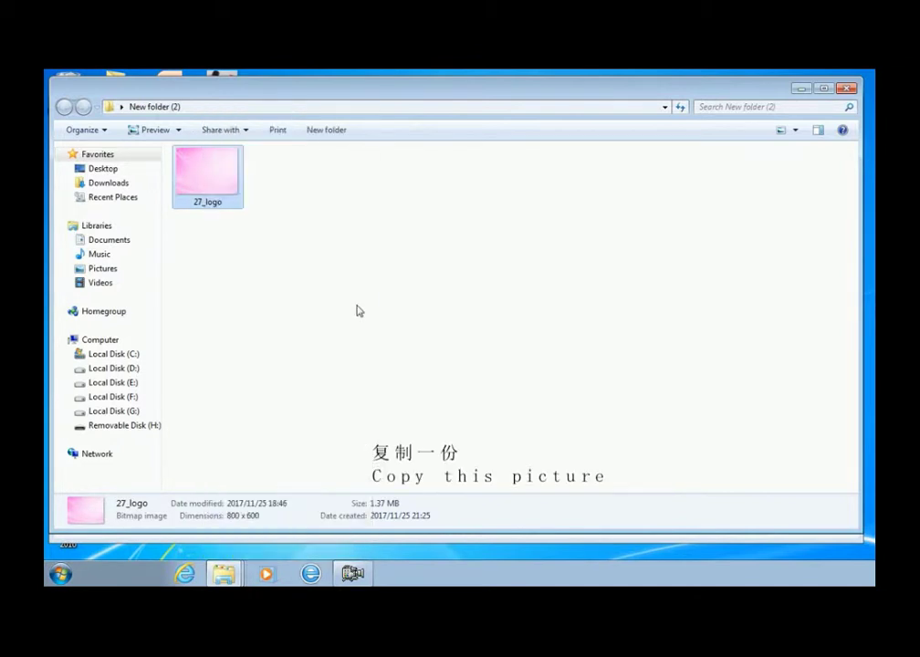
pyautogui.click(333, 262)
pyautogui.rightClick(333, 262)
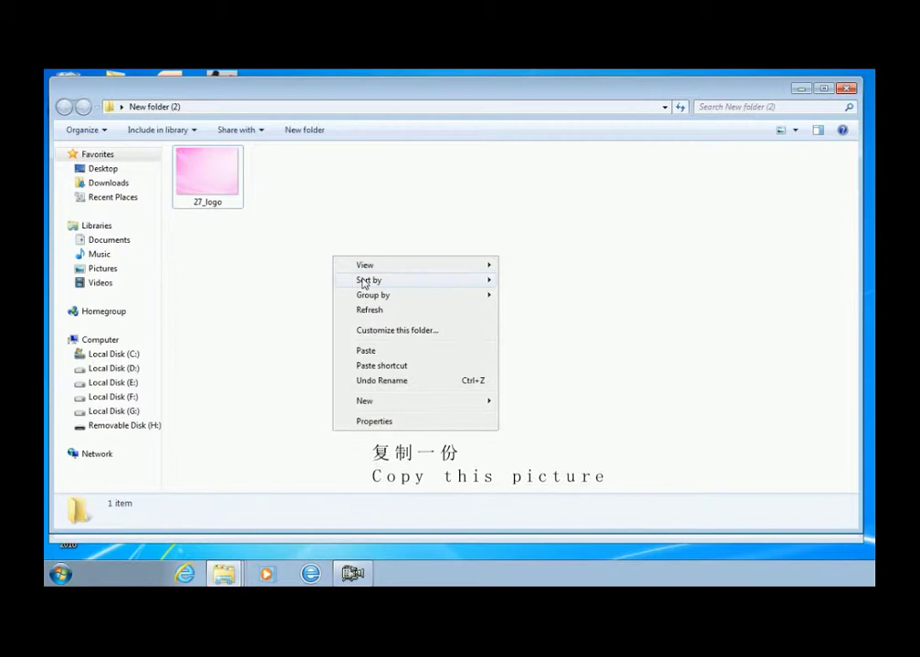
pyautogui.click(388, 355)
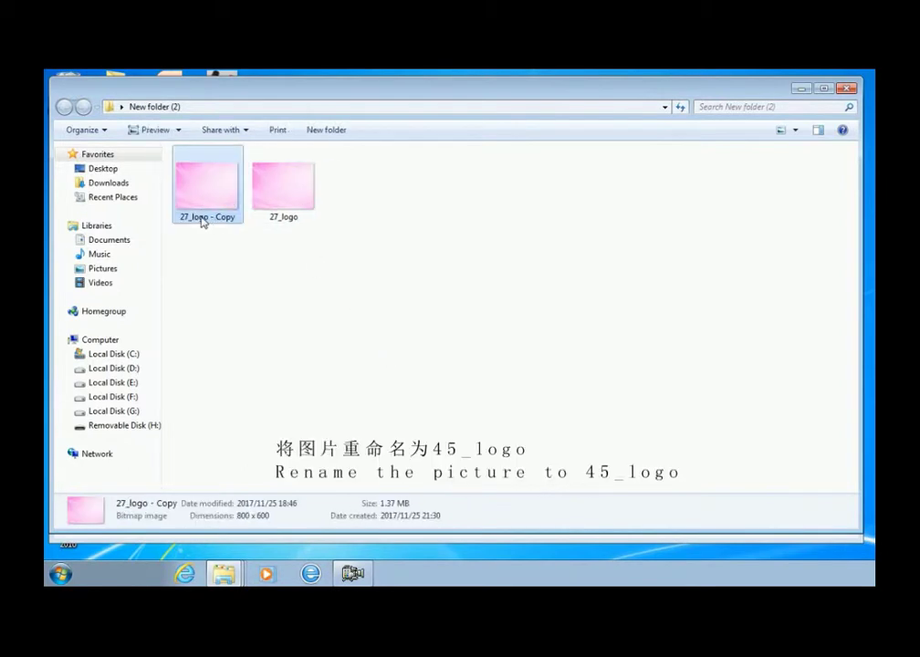
# Rename the duplicated picture in New folder (2) to 45_logo.
pyautogui.rightClick(202, 221)
pyautogui.click(239, 531)
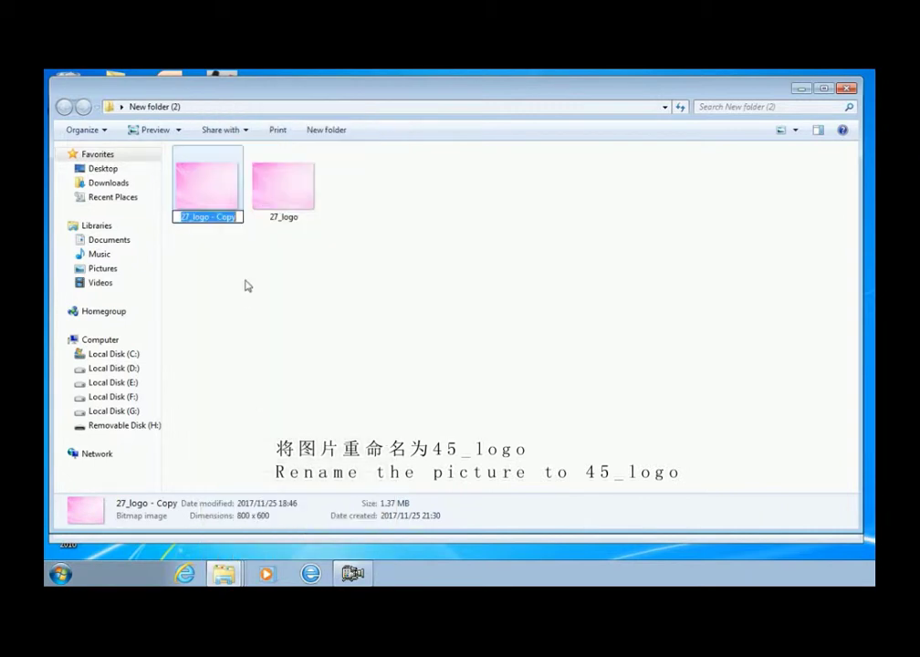
pyautogui.moveTo(191, 218); pyautogui.dragTo(182, 218)
pyautogui.write('45')
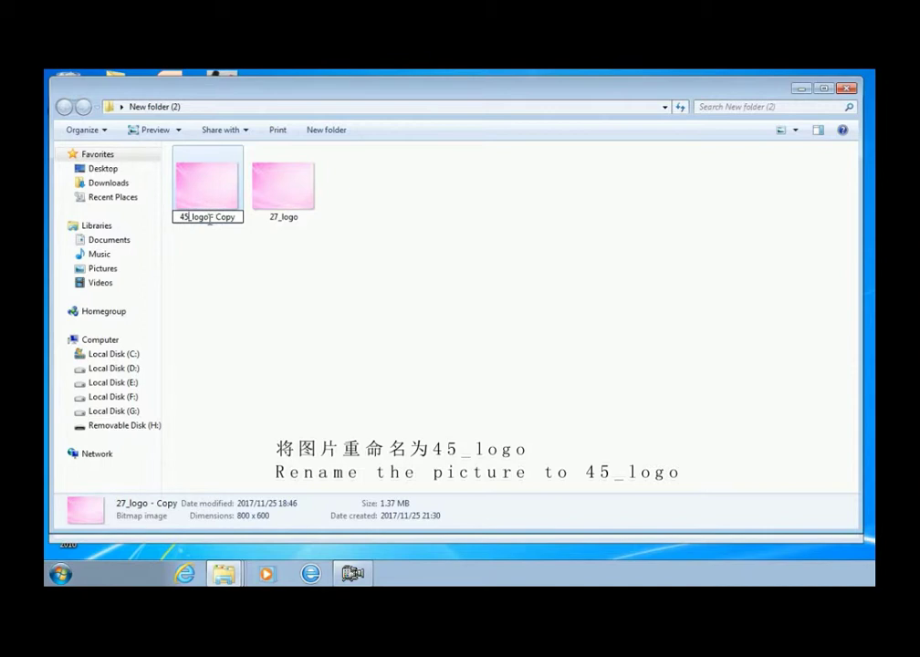
pyautogui.click(209, 219)
pyautogui.press('Delete')
pyautogui.press('Delete')
pyautogui.press('Delete')
pyautogui.press('Delete')
pyautogui.press('Delete')
pyautogui.press('Delete')
pyautogui.press('Delete')
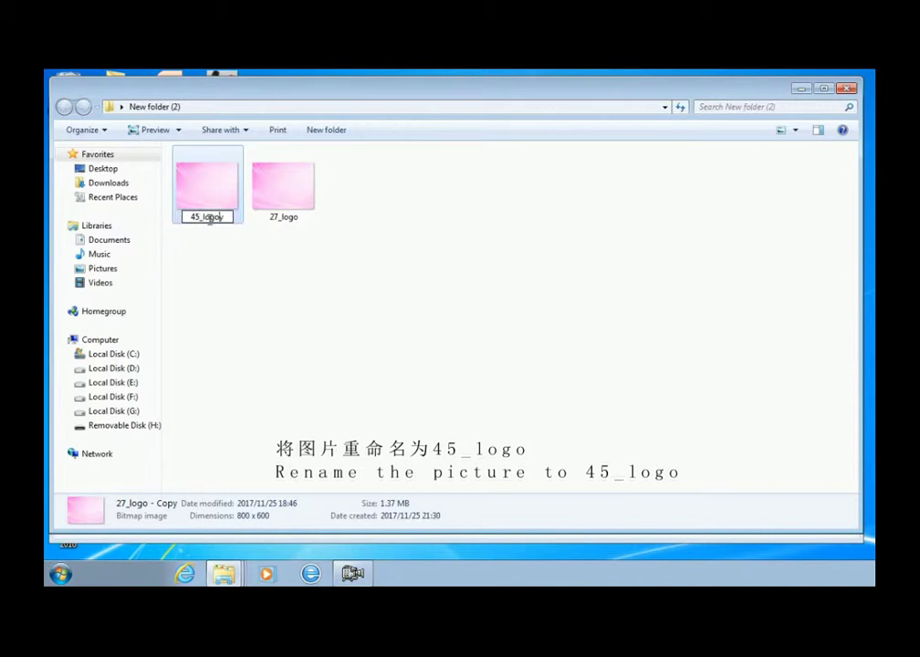
pyautogui.press('Return')
pyautogui.click(256, 263)
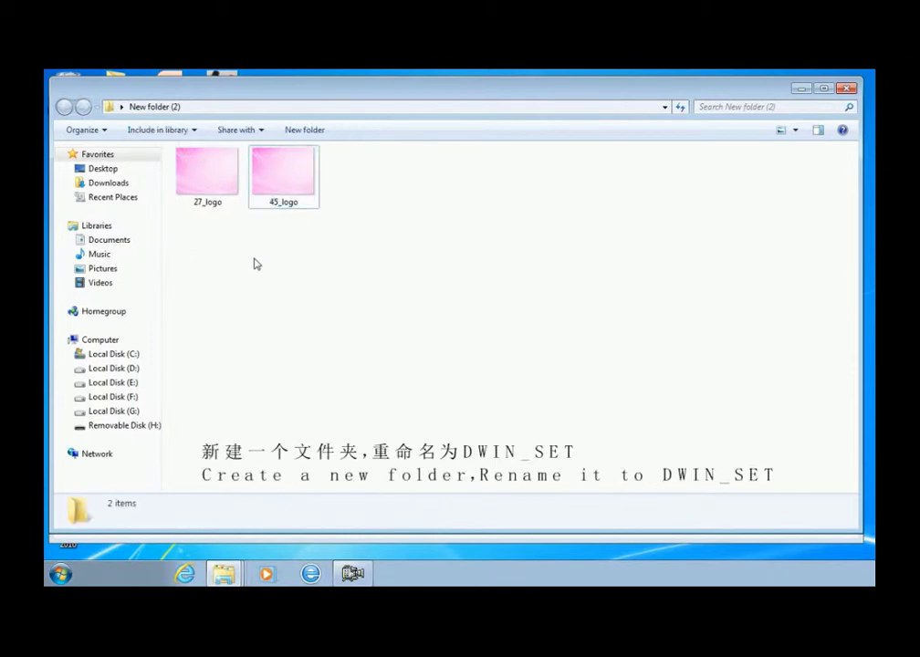
# Create a folder named DWIN_SET inside New folder (2).
pyautogui.rightClick(255, 260)
pyautogui.moveTo(407, 404)
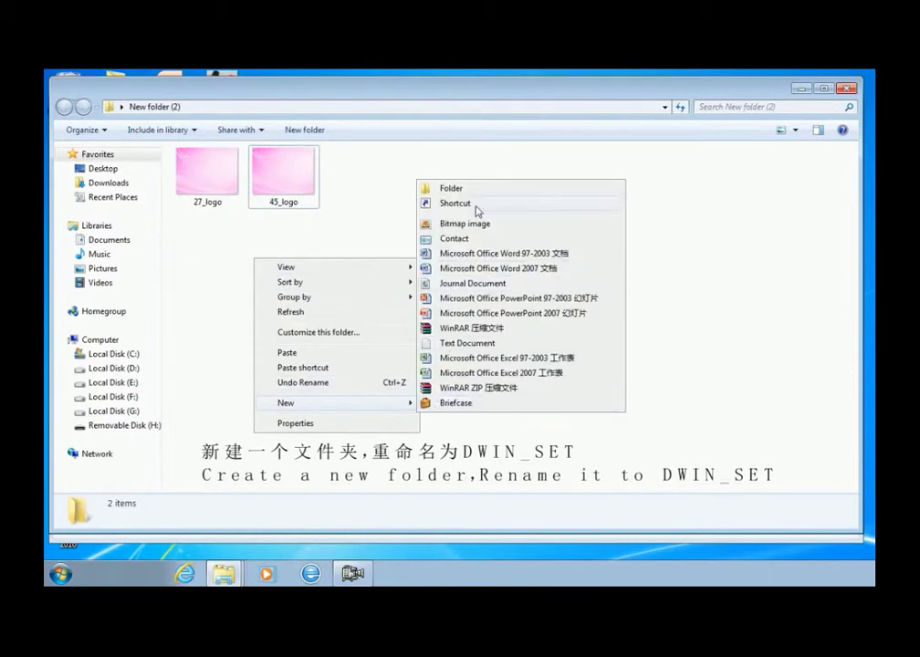
pyautogui.click(475, 190)
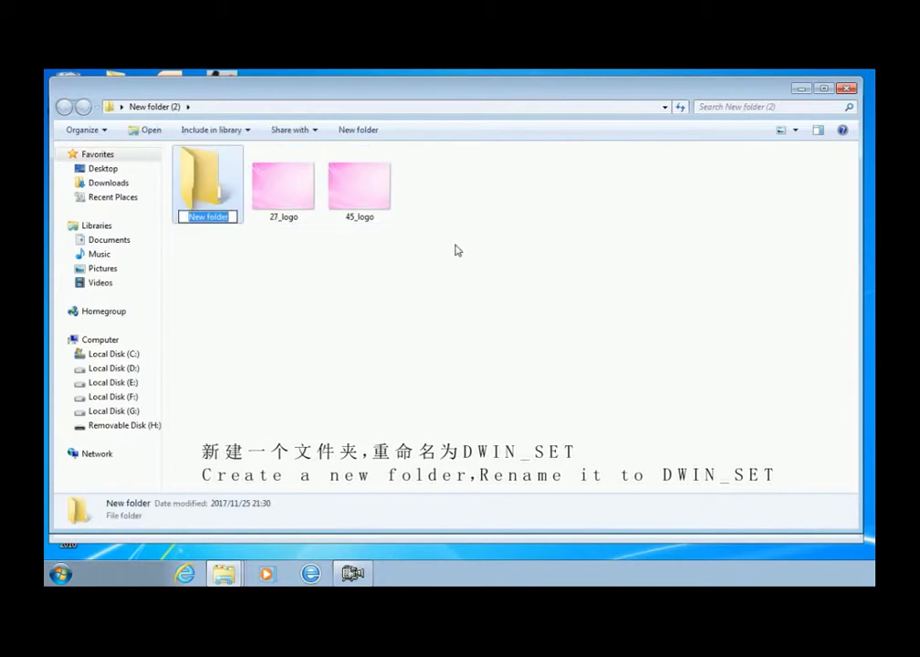
pyautogui.write('D')
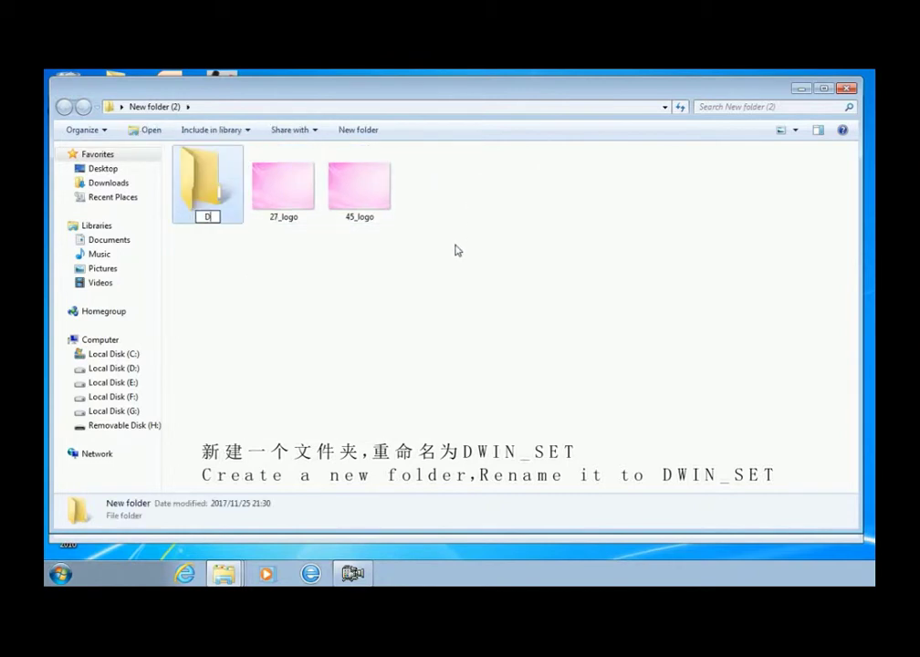
pyautogui.write('WIN_SET')
pyautogui.press('Return')
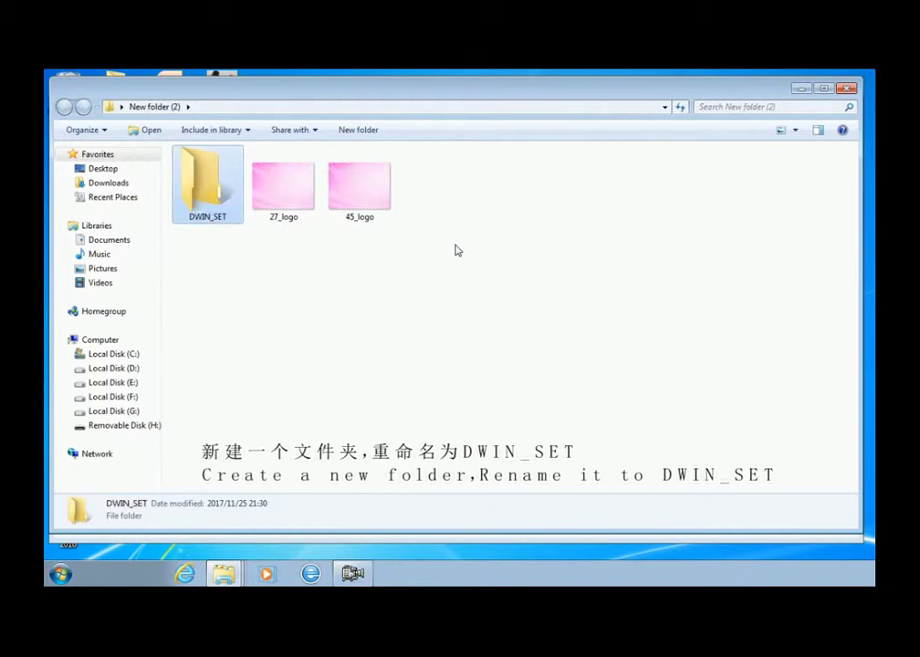
# Move the 27_logo and 45_logo pictures together into the DWIN_SET folder.
pyautogui.click(324, 253)
pyautogui.moveTo(277, 238); pyautogui.dragTo(361, 195)
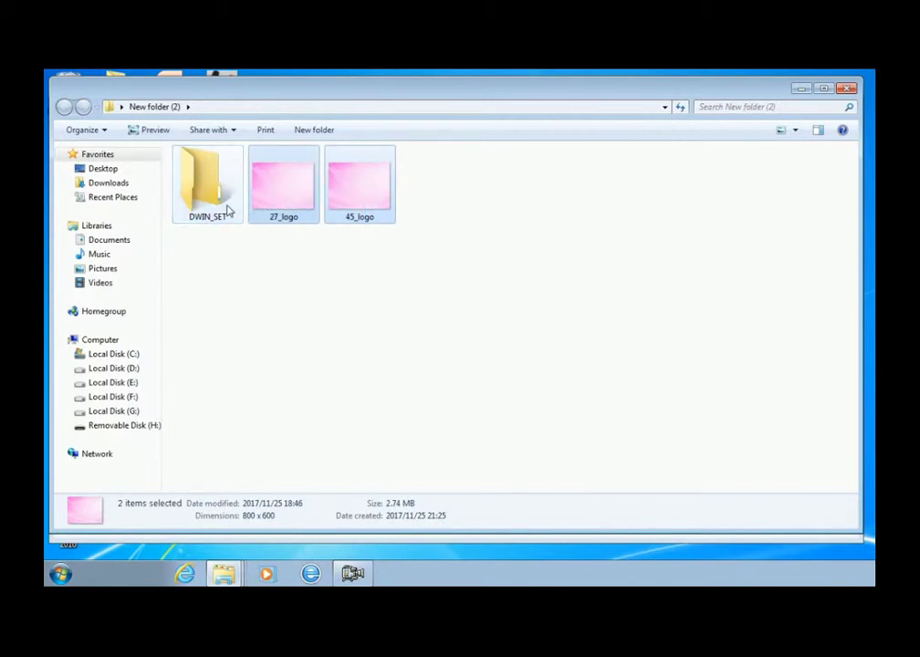
pyautogui.moveTo(229, 211); pyautogui.dragTo(228, 208)
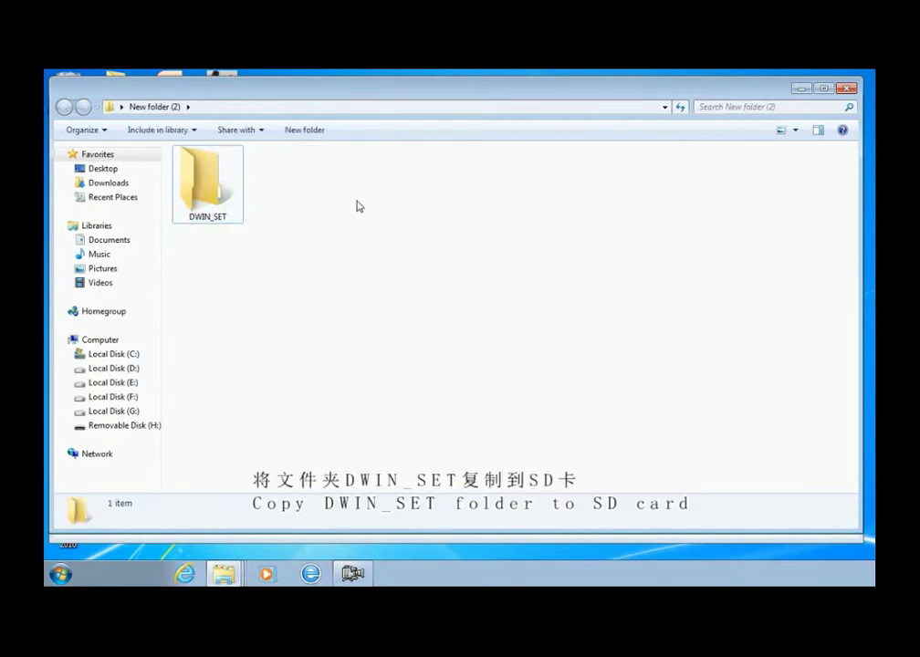
# Copy the DWIN_SET folder from New folder (2) to the root of the SD card, Removable Disk (H:).
pyautogui.click(215, 180)
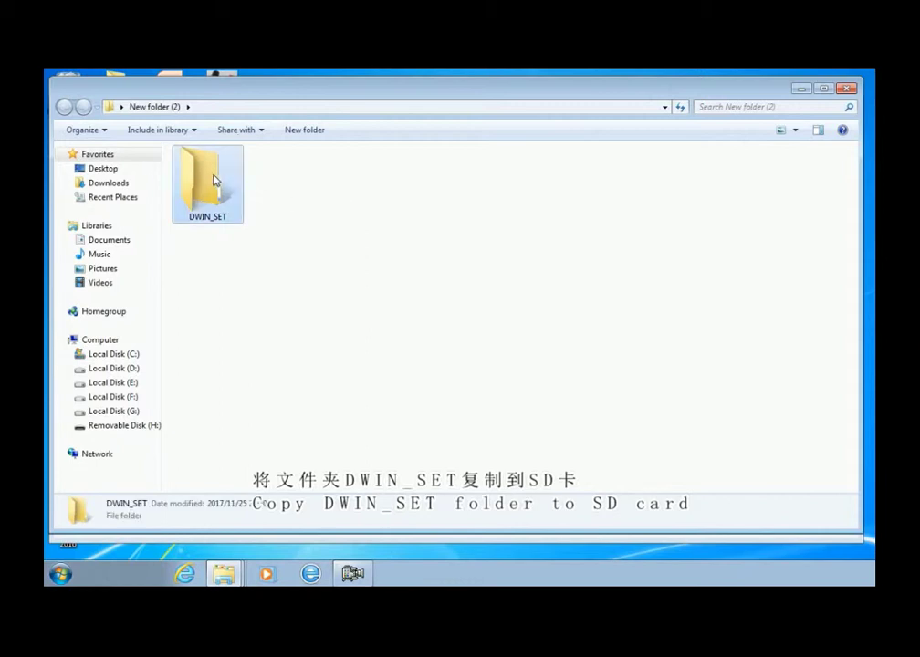
pyautogui.rightClick(215, 176)
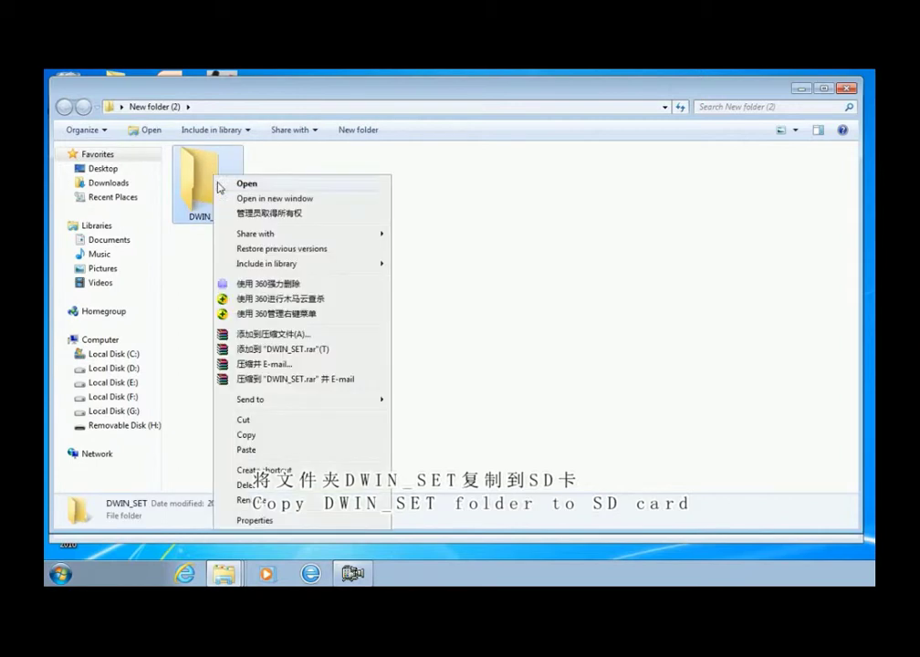
pyautogui.click(330, 436)
pyautogui.click(304, 371)
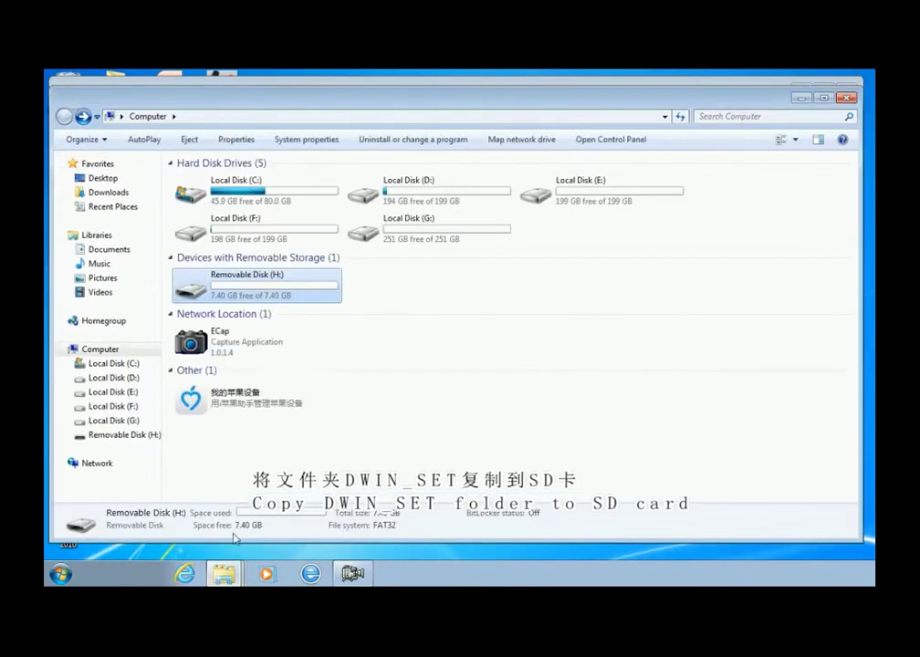
pyautogui.doubleClick(263, 289)
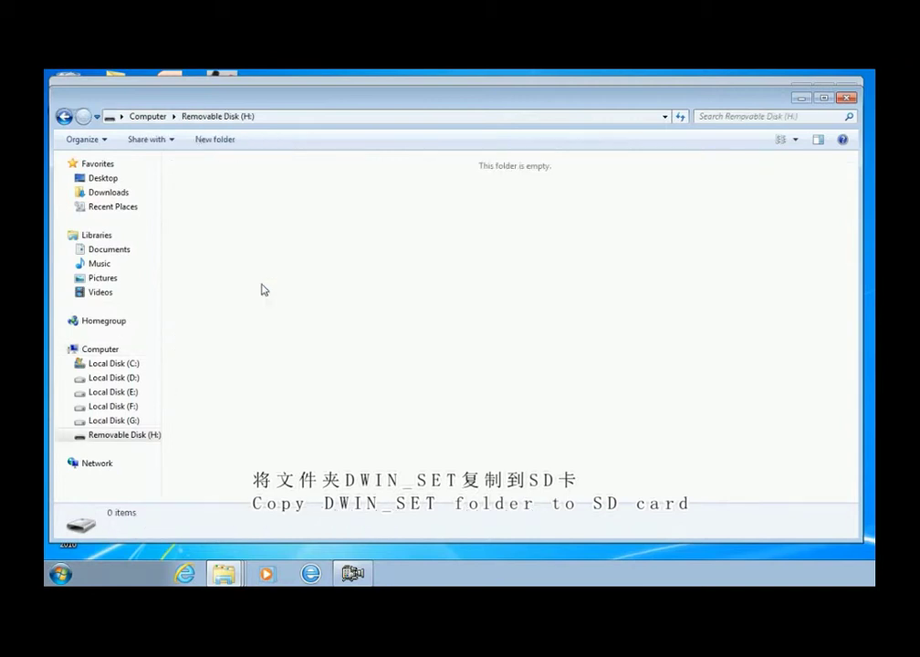
pyautogui.rightClick(329, 268)
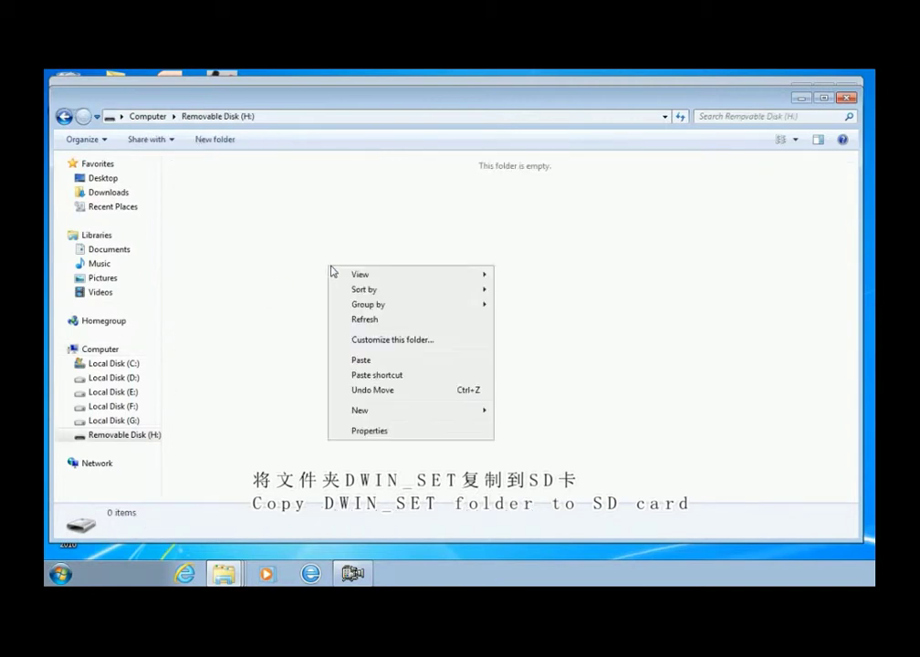
pyautogui.click(382, 362)
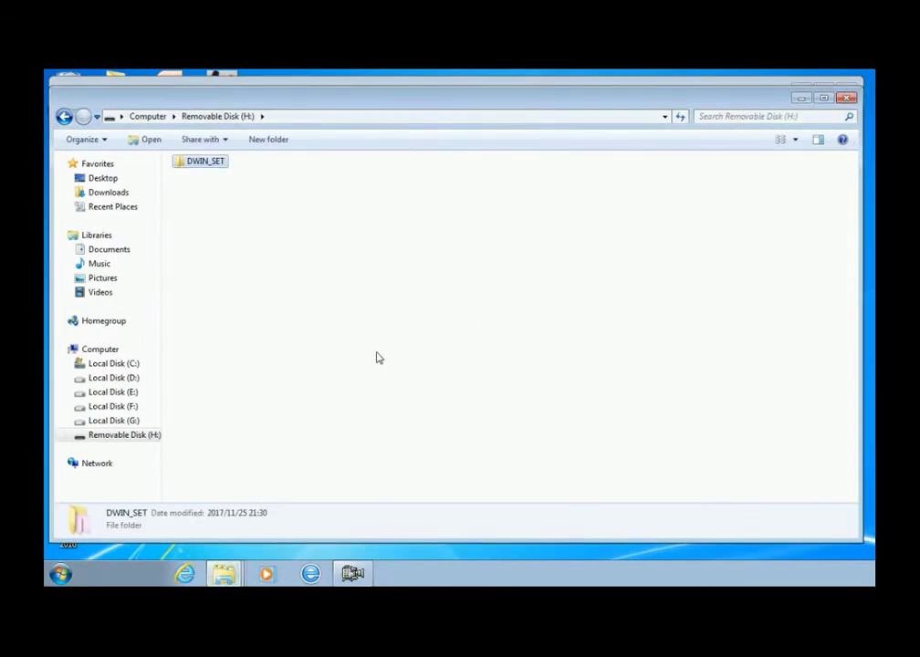
pyautogui.click(379, 356)
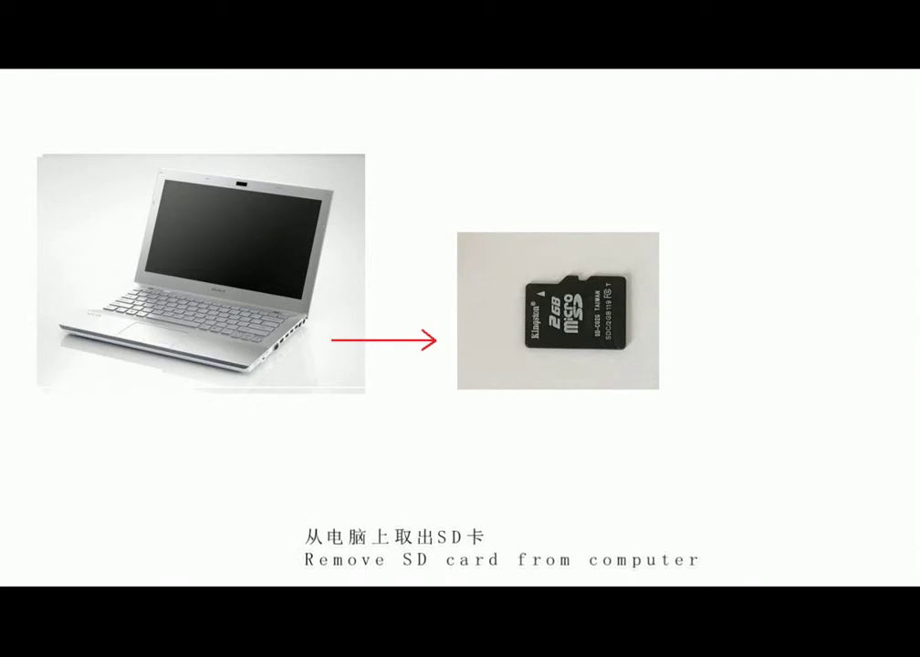